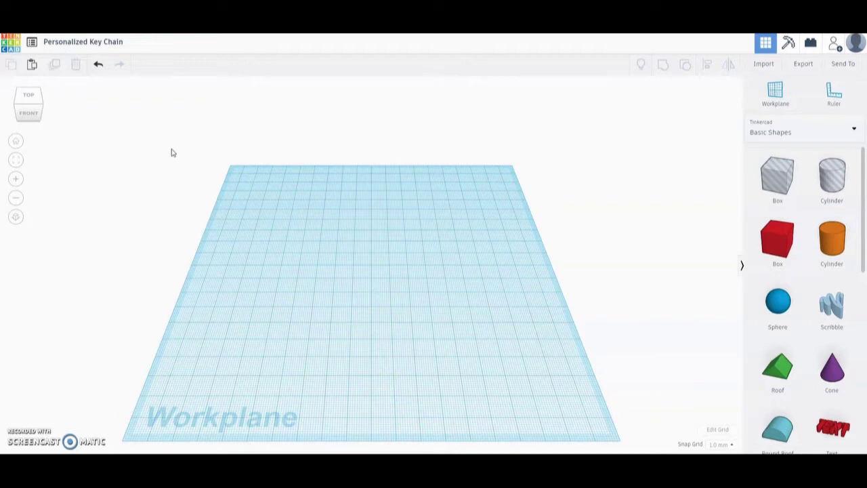
- Switch the workplane grid units to Inches and update the grid
{"action": "left_click", "coordinate": [719, 431]}
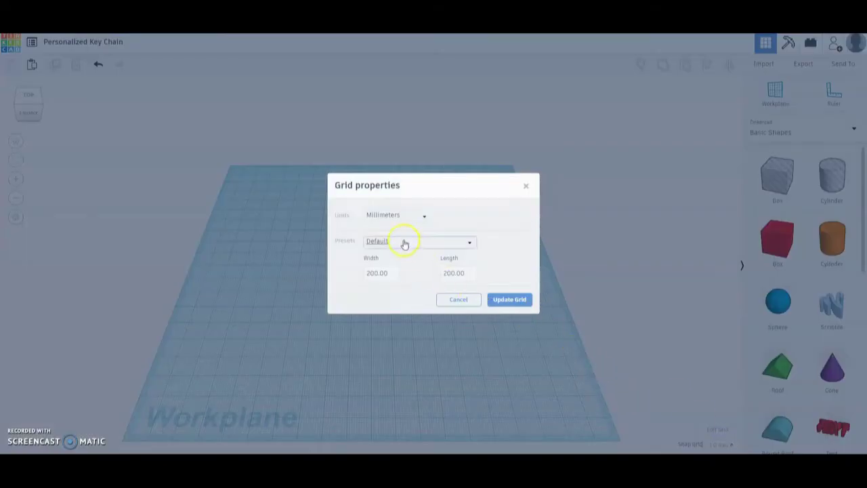
{"action": "left_click", "coordinate": [387, 217]}
{"action": "left_click", "coordinate": [383, 243]}
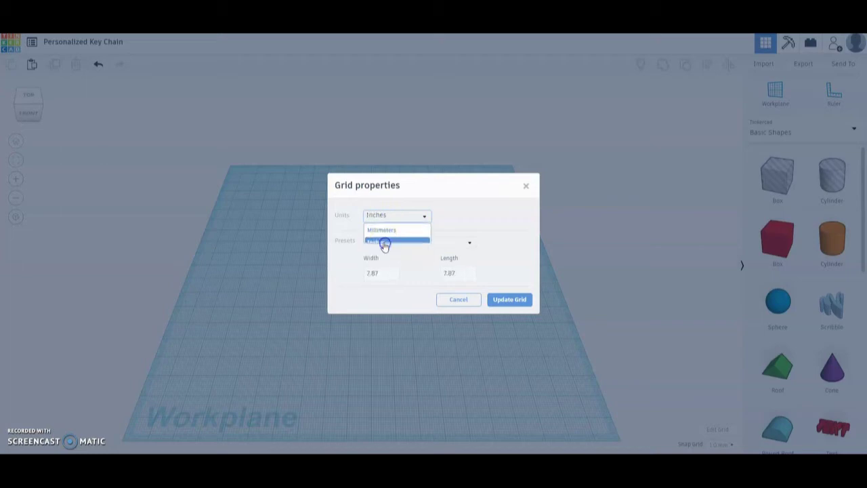
{"action": "left_click", "coordinate": [505, 302]}
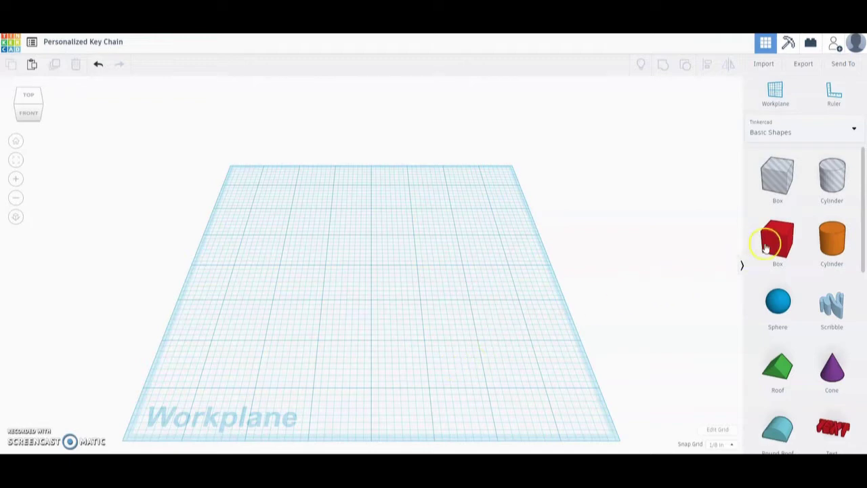
- Place a red box on the workplane and set its length to 3 inches
{"action": "left_click_drag", "start_coordinate": [775, 240], "coordinate": [349, 248]}
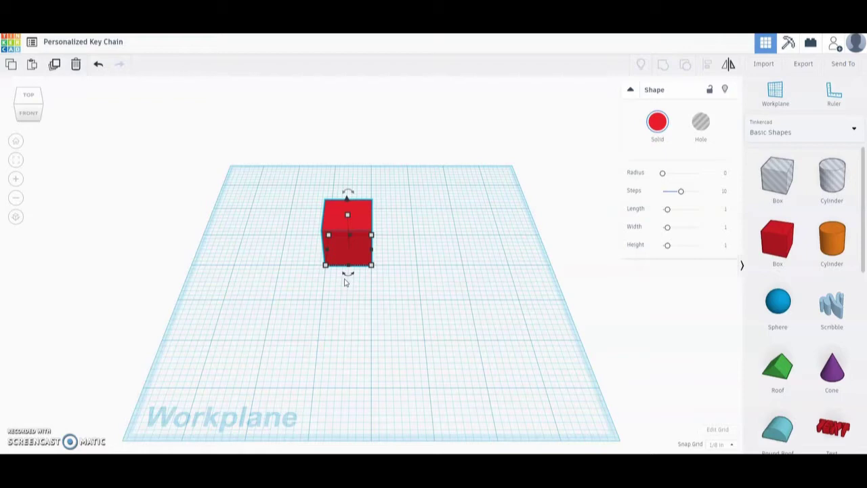
{"action": "mouse_move", "coordinate": [373, 265]}
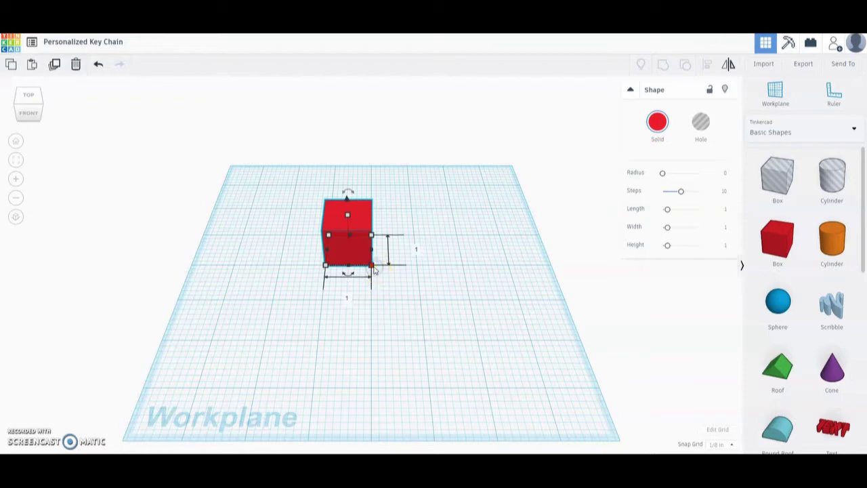
{"action": "left_click", "coordinate": [346, 298]}
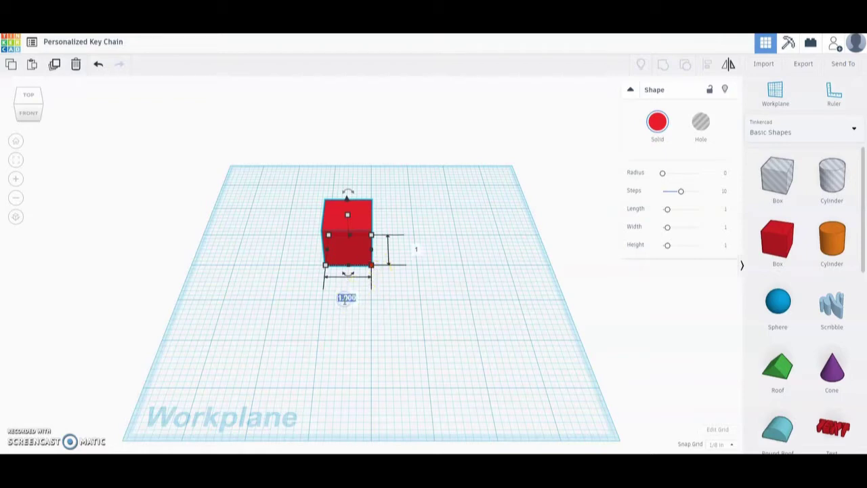
{"action": "type", "text": "3"}
{"action": "key", "text": "Return"}
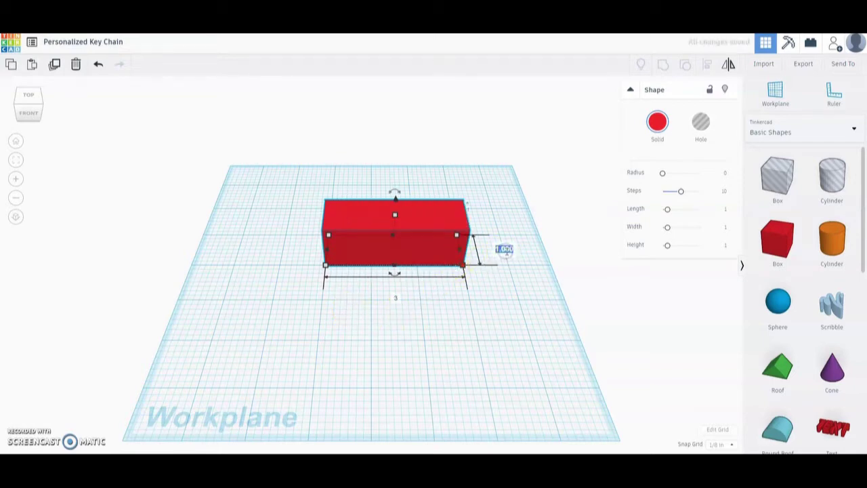
- Set the box's height to 0.25 inch, then reselect the box
{"action": "left_click", "coordinate": [395, 216]}
{"action": "left_click", "coordinate": [441, 232]}
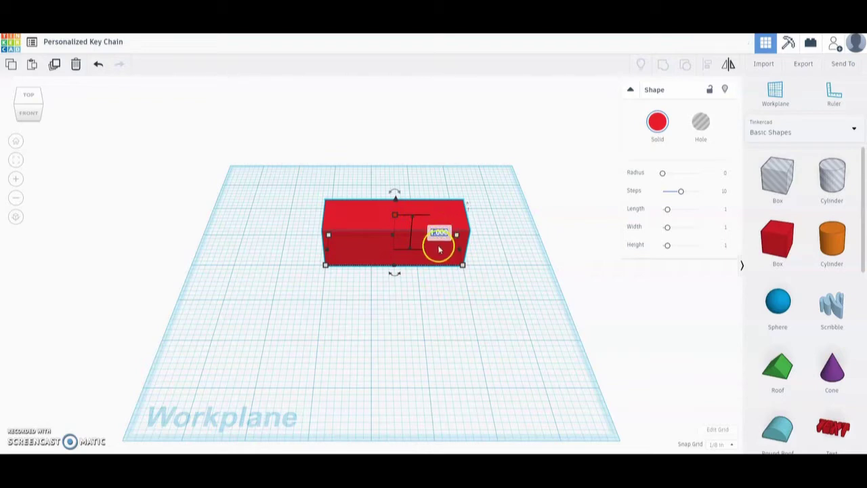
{"action": "type", "text": ".25"}
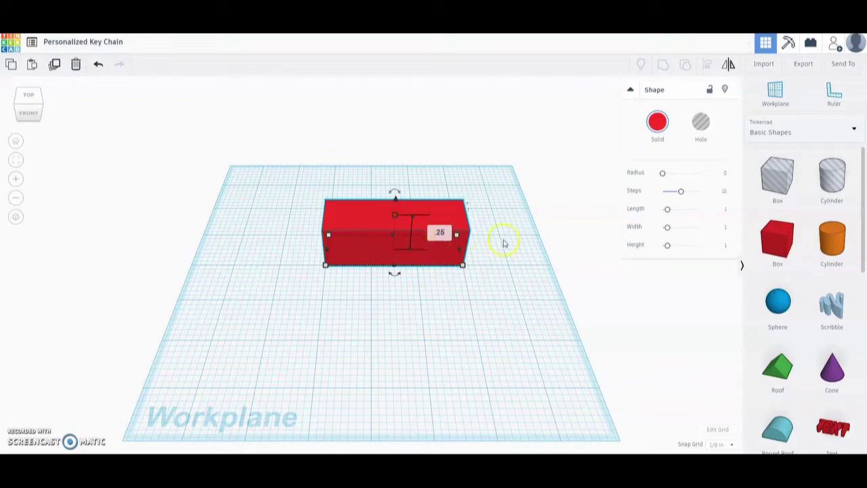
{"action": "key", "text": "Return"}
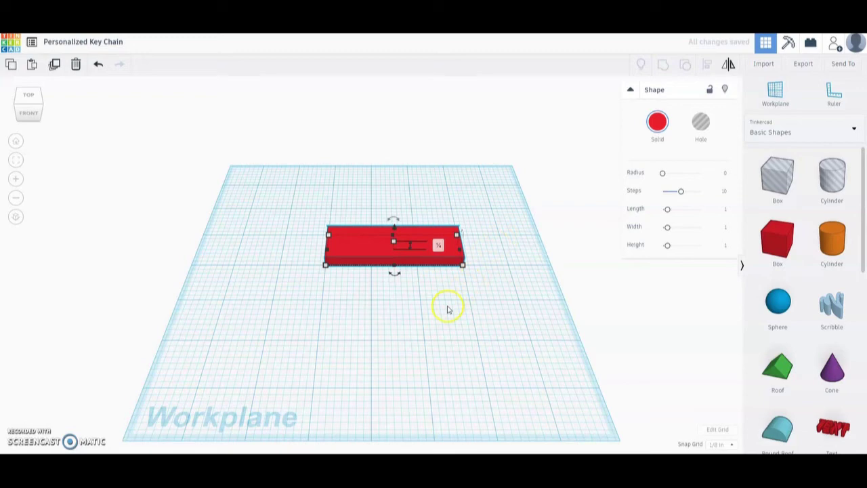
{"action": "left_click", "coordinate": [446, 311]}
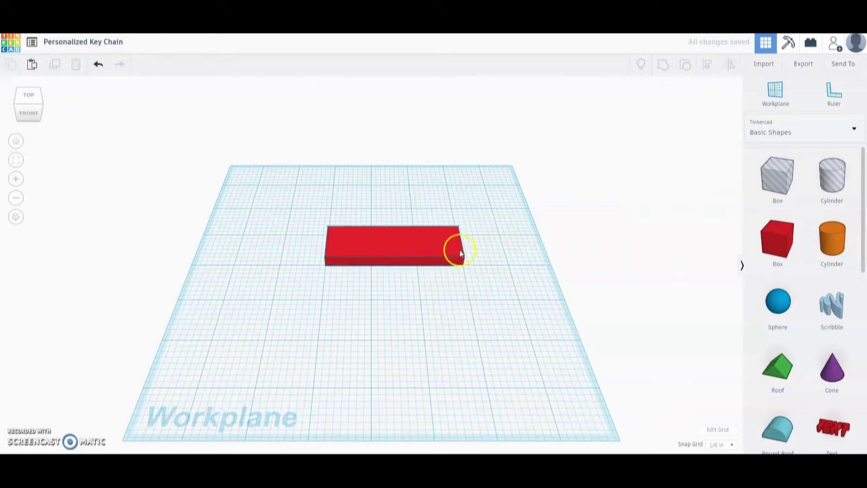
{"action": "left_click", "coordinate": [371, 248]}
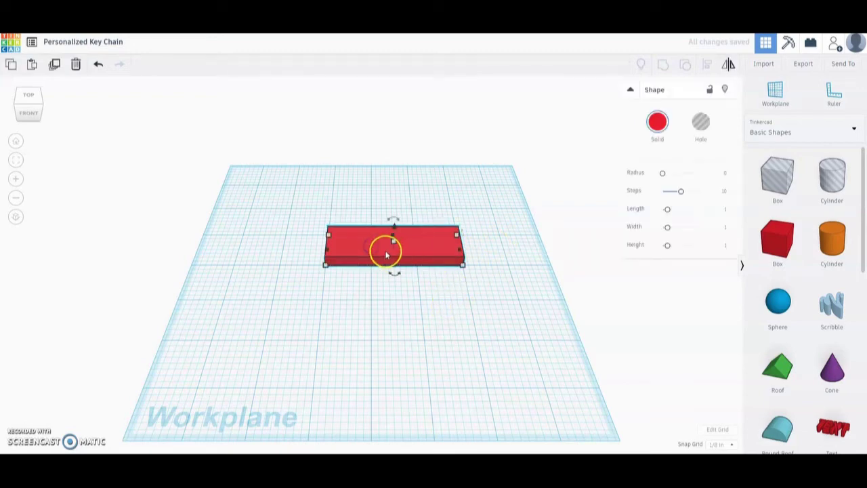
{"action": "left_click", "coordinate": [367, 253]}
- Duplicate the red box and nudge the copy two steps toward the front
{"action": "left_click", "coordinate": [55, 65]}
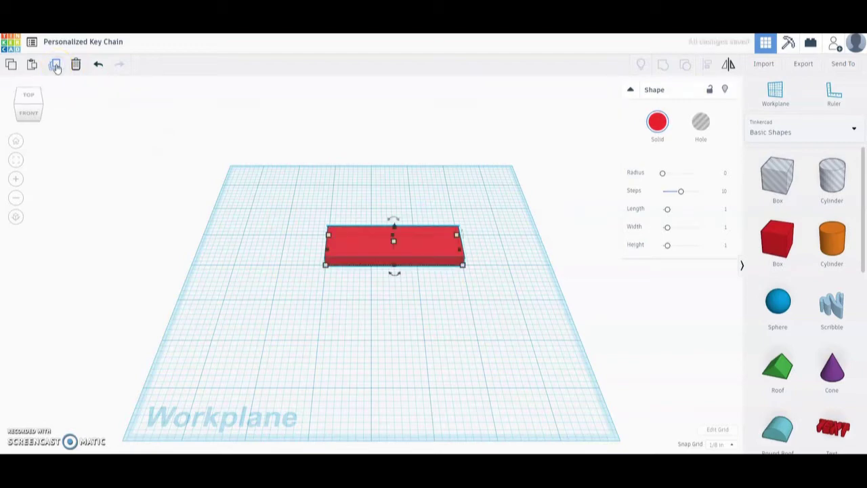
{"action": "key", "text": "Down"}
{"action": "key", "text": "Down"}
{"action": "key", "text": "Down"}
{"action": "key", "text": "Down"}
{"action": "key", "text": "Down"}
{"action": "key", "text": "Down"}
{"action": "key", "text": "Down"}
{"action": "key", "text": "Down"}
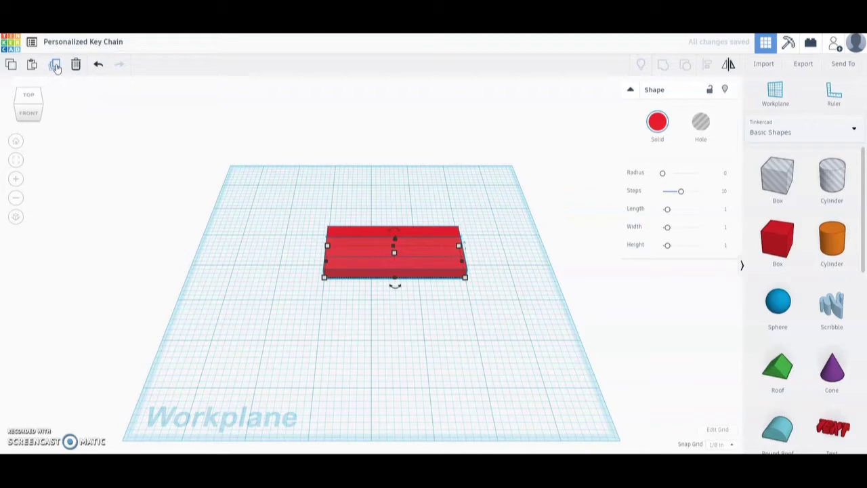
{"action": "key", "text": "Down"}
{"action": "key", "text": "Down"}
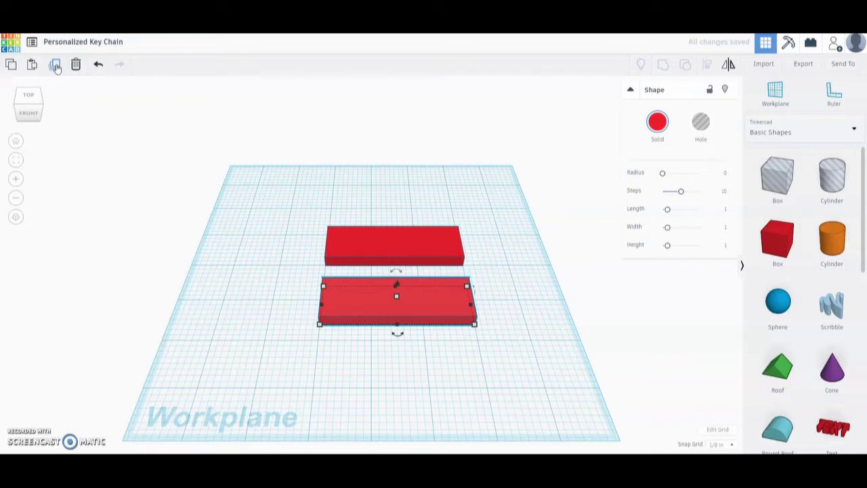
- Make the copy a hole sized 2.75 long, 0.75 wide and 0.125 inch tall
{"action": "left_click", "coordinate": [699, 124]}
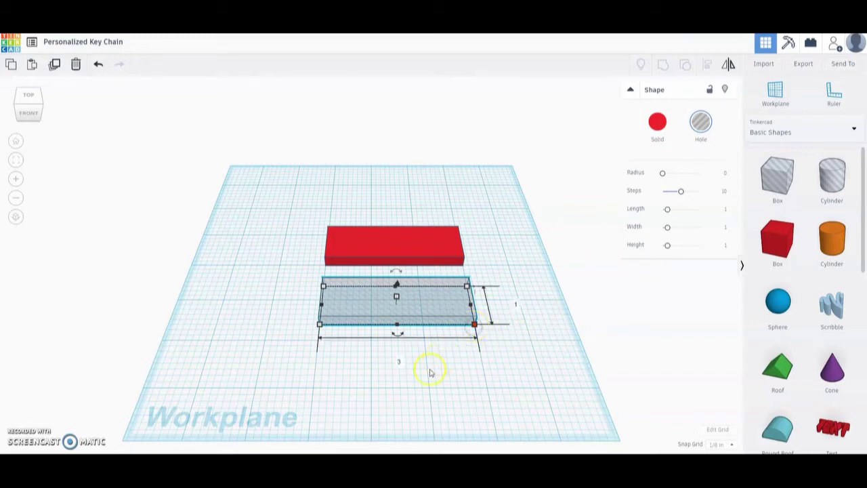
{"action": "left_click", "coordinate": [398, 363]}
{"action": "type", "text": "2.75"}
{"action": "left_click", "coordinate": [514, 304]}
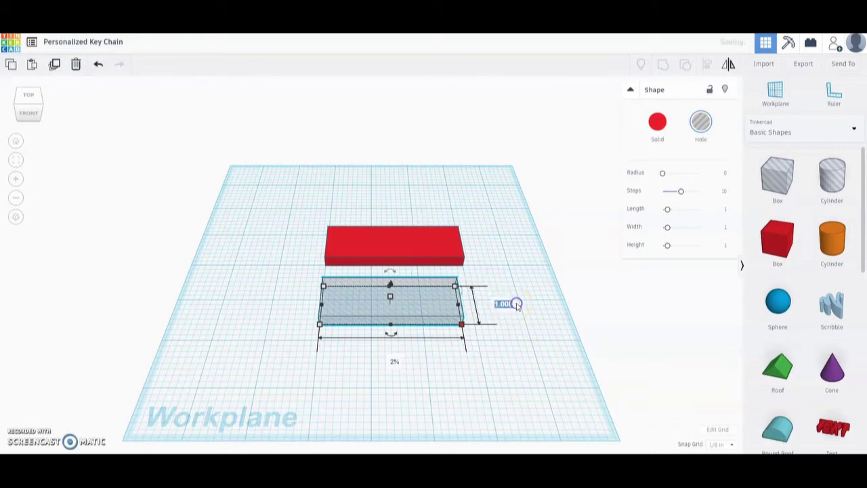
{"action": "type", "text": "1"}
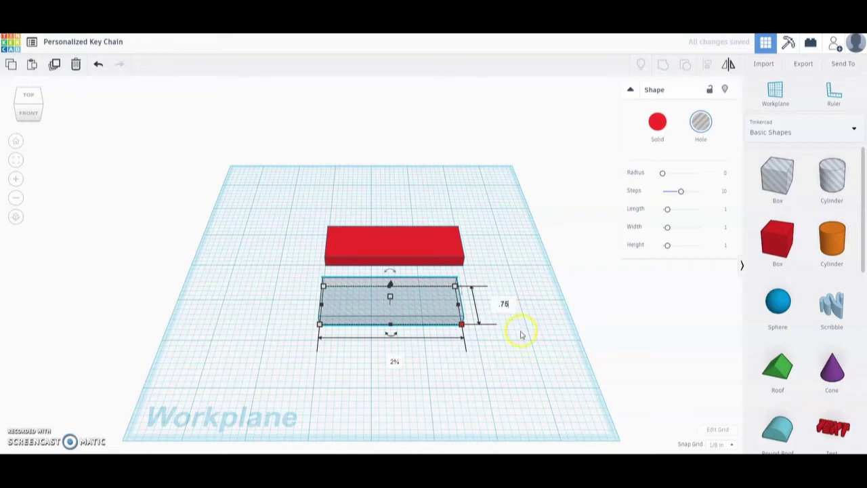
{"action": "left_click", "coordinate": [520, 332]}
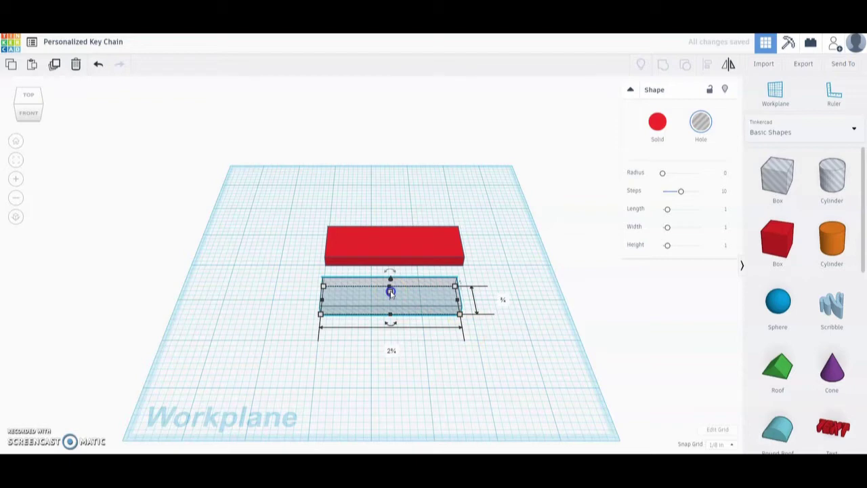
{"action": "left_click", "coordinate": [433, 295]}
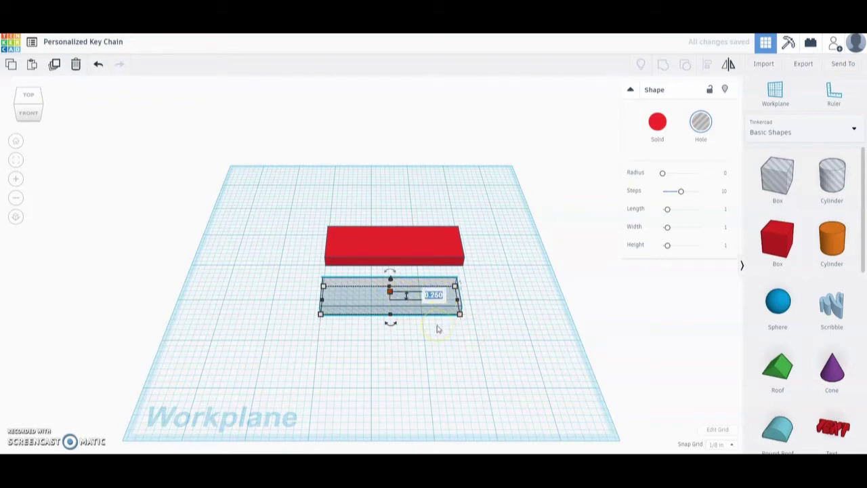
{"action": "type", "text": "1"}
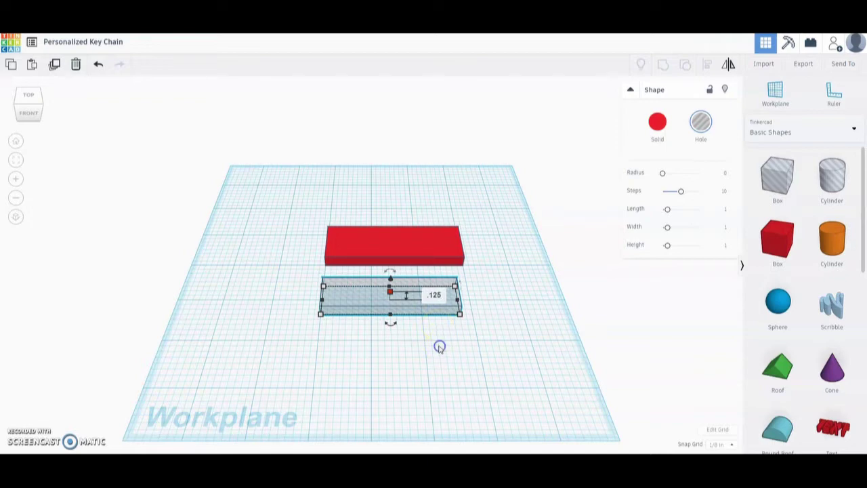
{"action": "left_click", "coordinate": [440, 346]}
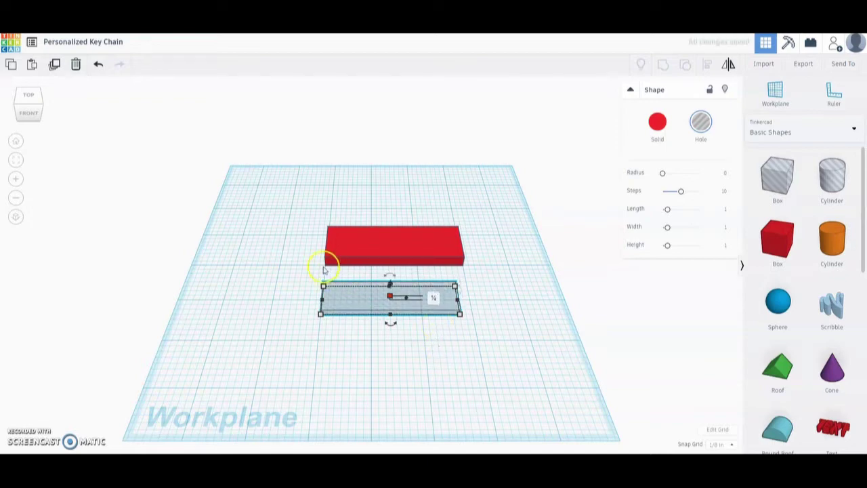
- In Front view, lift the hole ⅛ inch off the workplane, then return to Home view
{"action": "left_click", "coordinate": [27, 113]}
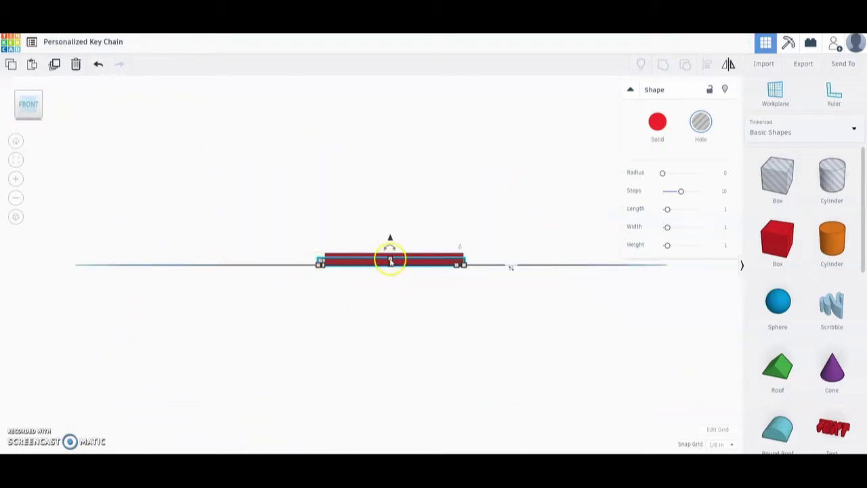
{"action": "left_click_drag", "start_coordinate": [392, 239], "coordinate": [388, 231]}
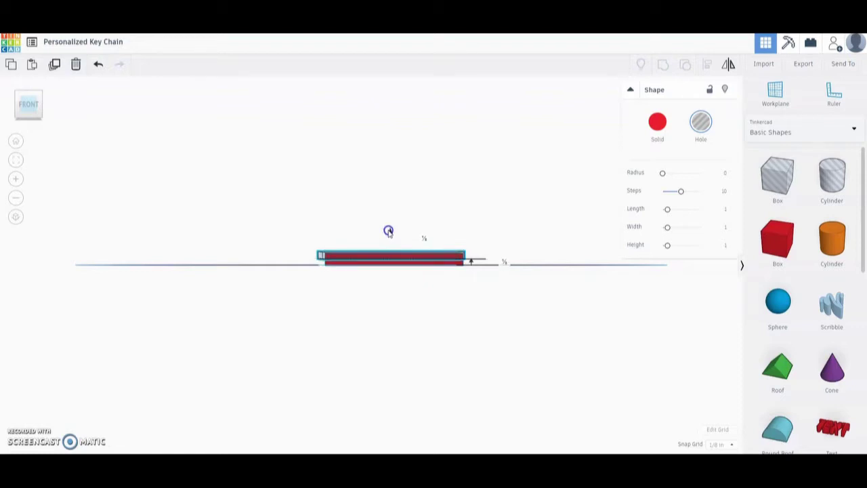
{"action": "left_click_drag", "start_coordinate": [388, 231], "coordinate": [387, 231]}
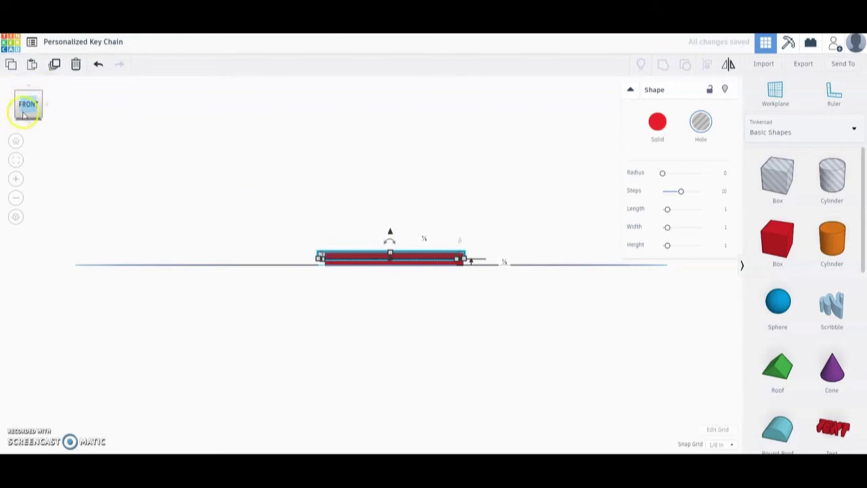
{"action": "left_click", "coordinate": [16, 141]}
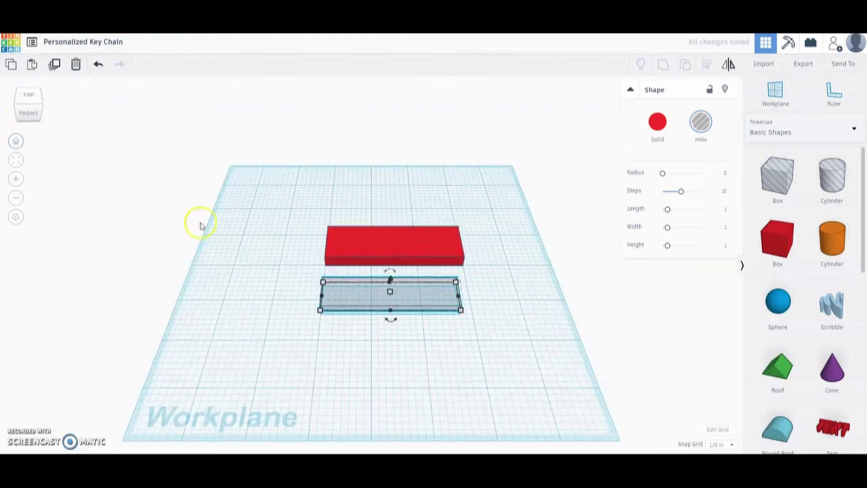
- Align the hole centred within the red box, side to side and front to back
{"action": "left_click", "coordinate": [424, 343]}
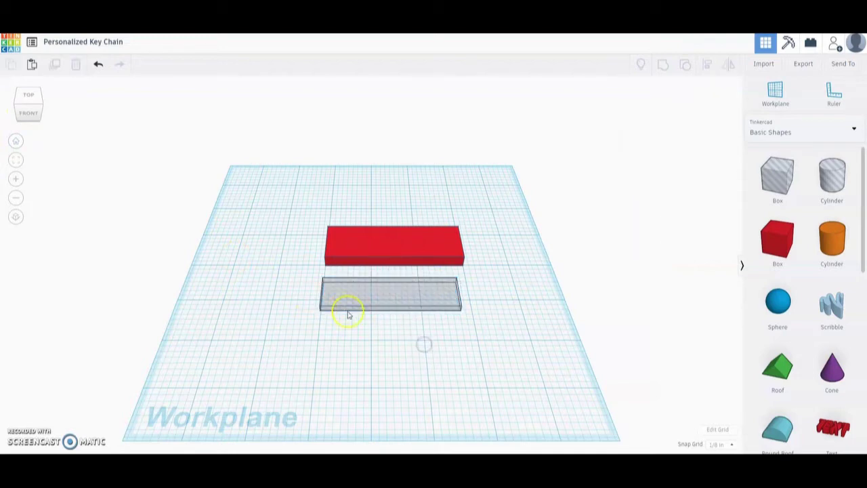
{"action": "left_click_drag", "start_coordinate": [273, 201], "coordinate": [515, 339]}
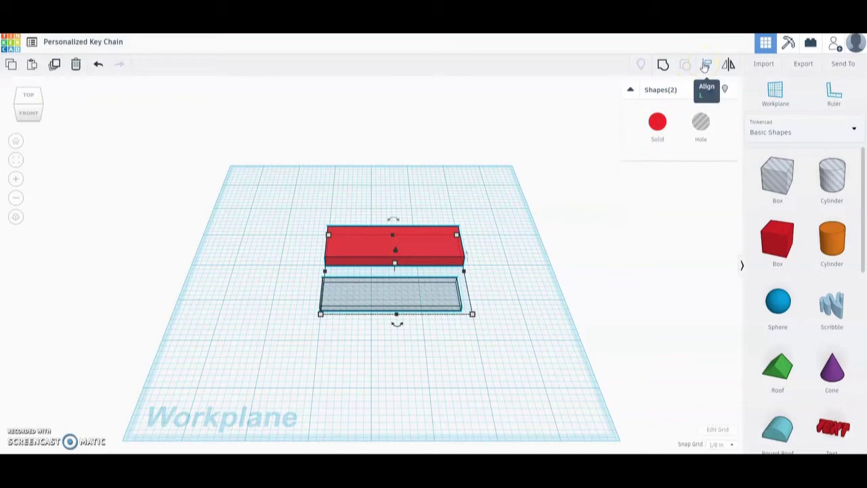
{"action": "left_click", "coordinate": [704, 65]}
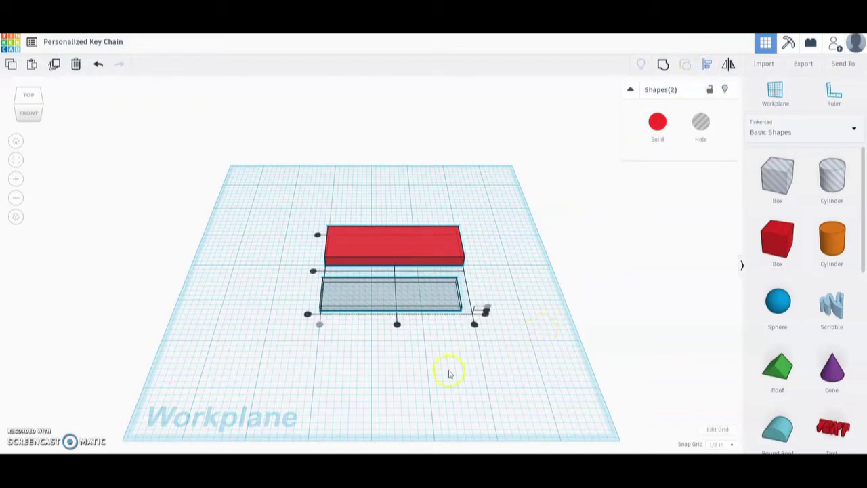
{"action": "left_click", "coordinate": [397, 324]}
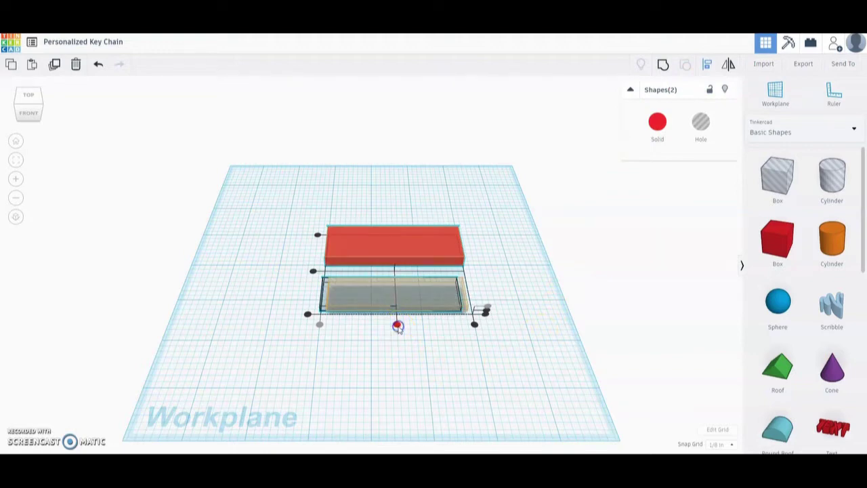
{"action": "left_click", "coordinate": [397, 325]}
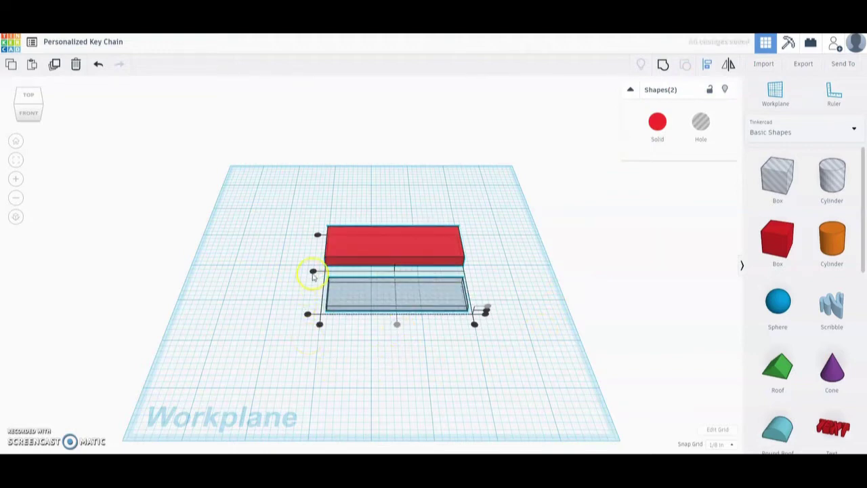
{"action": "left_click", "coordinate": [313, 272]}
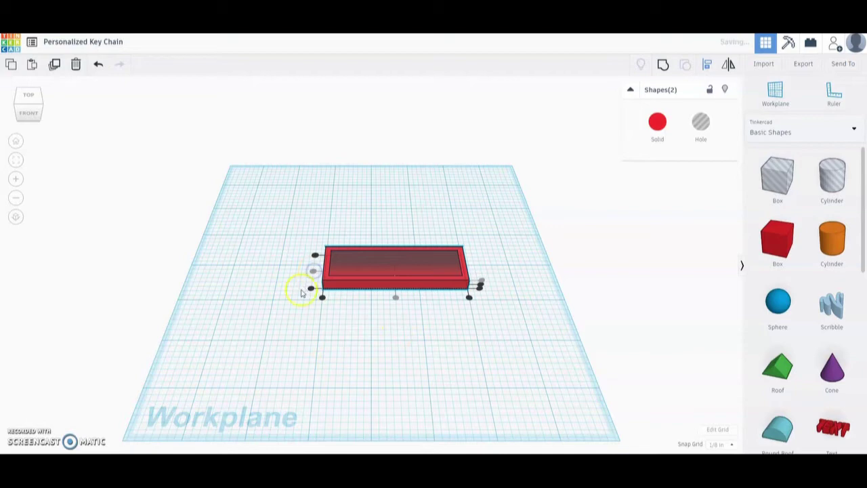
{"action": "left_click", "coordinate": [390, 325]}
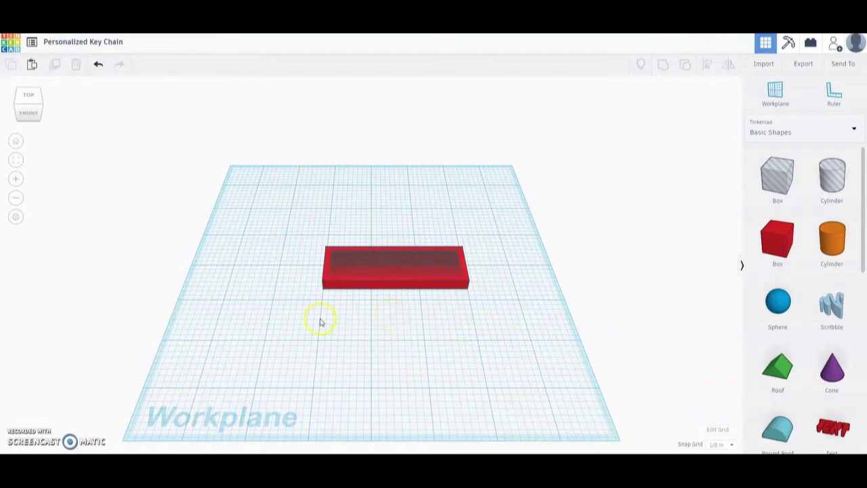
- Group the aligned hole and red box into one recessed body
{"action": "left_click_drag", "start_coordinate": [296, 222], "coordinate": [525, 312]}
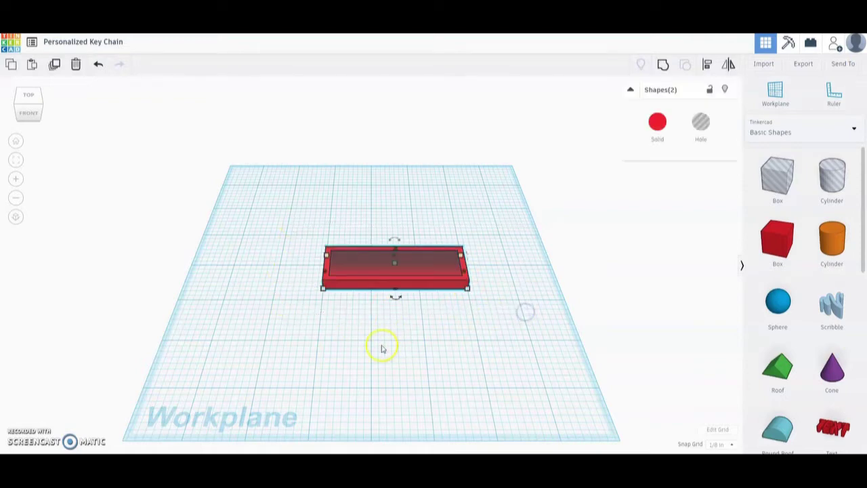
{"action": "left_click", "coordinate": [662, 63]}
{"action": "left_click", "coordinate": [423, 349]}
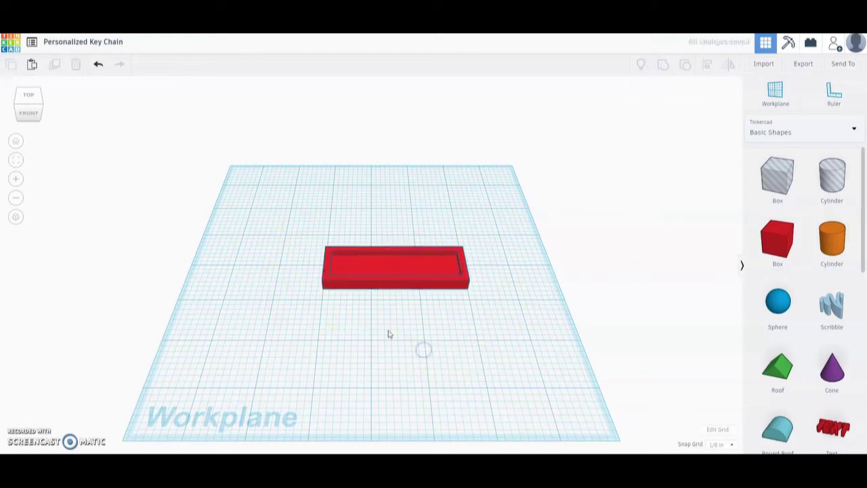
- Zoom and orbit to inspect the recess, then place a Round Roof left of the box
{"action": "scroll", "coordinate": [399, 298], "scroll_direction": "up", "scroll_amount": 5}
{"action": "scroll", "coordinate": [394, 316], "scroll_direction": "up", "scroll_amount": 5}
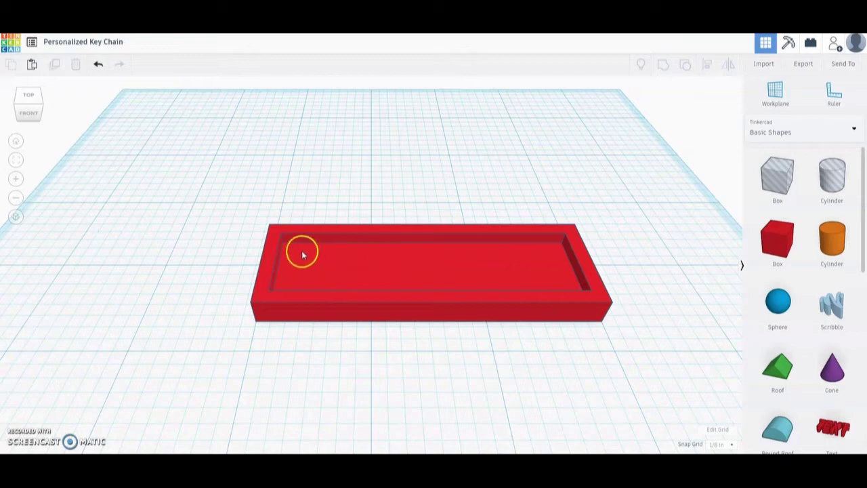
{"action": "right_click_drag", "start_coordinate": [413, 294], "coordinate": [428, 348]}
{"action": "scroll", "coordinate": [778, 342], "scroll_direction": "down", "scroll_amount": 2}
{"action": "left_click_drag", "start_coordinate": [778, 341], "coordinate": [213, 332]}
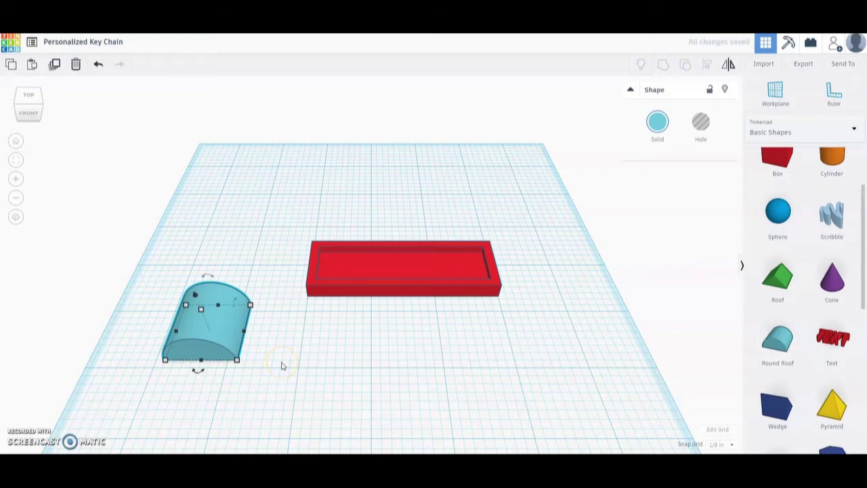
- Rotate the Round Roof 270°, then tip it 90° upright into a half-disc
{"action": "left_click_drag", "start_coordinate": [200, 379], "coordinate": [201, 380]}
{"action": "left_click_drag", "start_coordinate": [201, 374], "coordinate": [193, 409]}
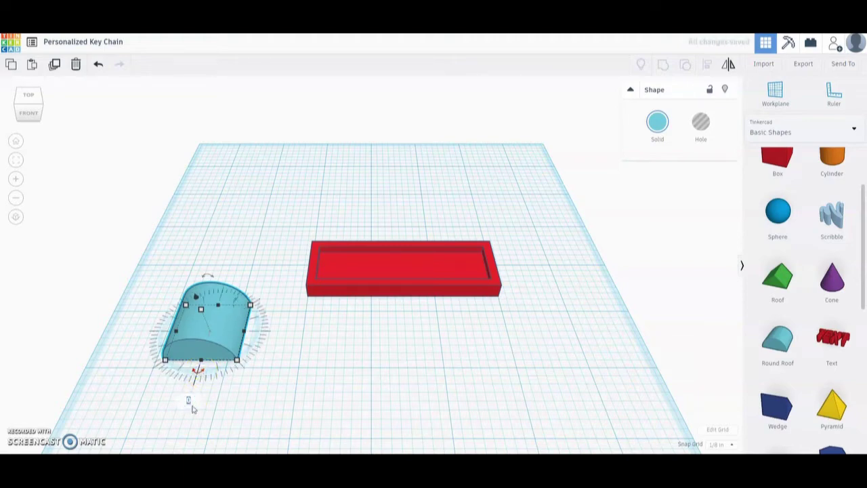
{"action": "type", "text": "270"}
{"action": "key", "text": "Return"}
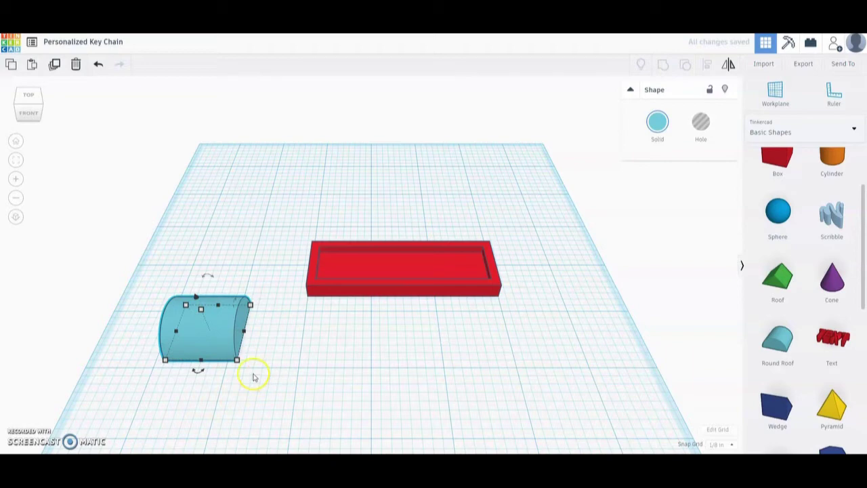
{"action": "left_click_drag", "start_coordinate": [212, 281], "coordinate": [211, 278]}
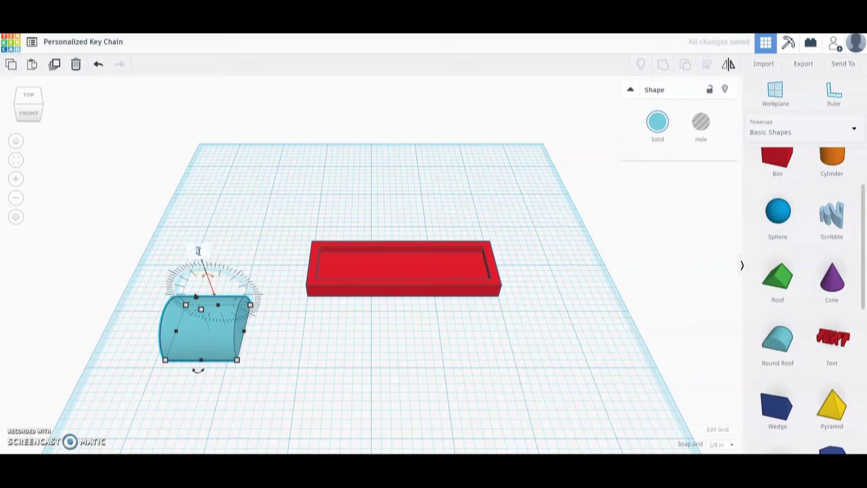
{"action": "left_click_drag", "start_coordinate": [199, 252], "coordinate": [200, 256]}
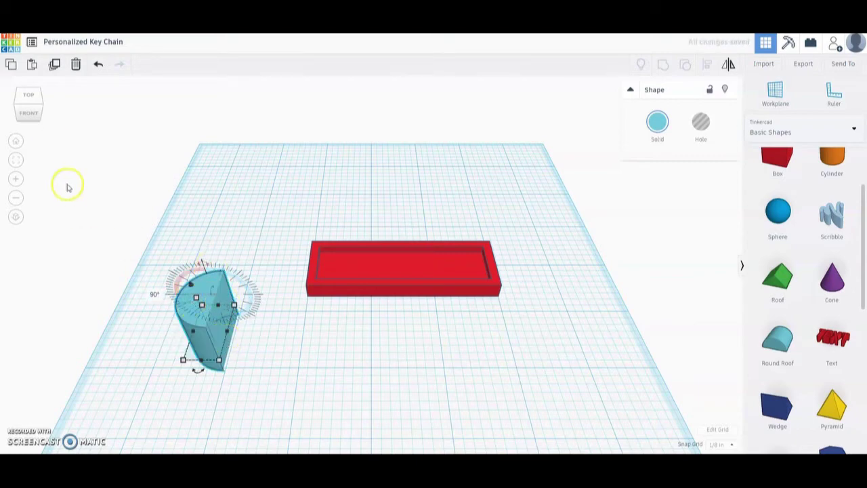
- Lift the half-disc in Front view so it rests on the workplane, then return Home
{"action": "left_click", "coordinate": [25, 110]}
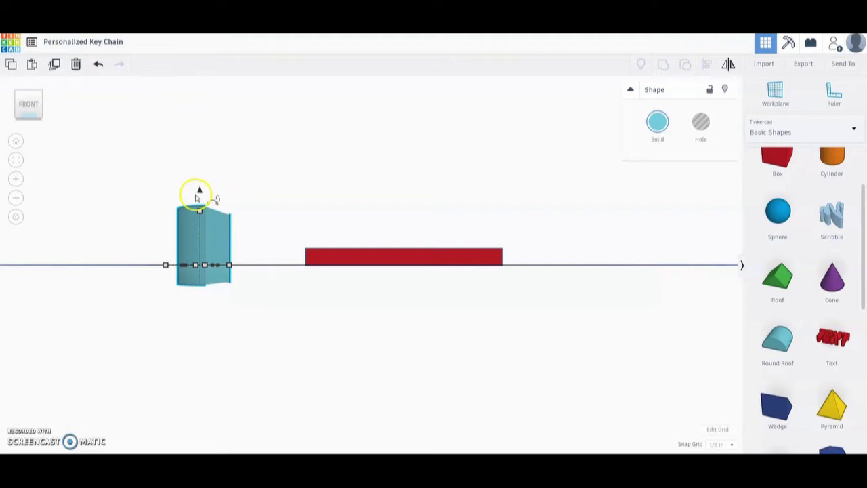
{"action": "left_click_drag", "start_coordinate": [199, 190], "coordinate": [199, 171]}
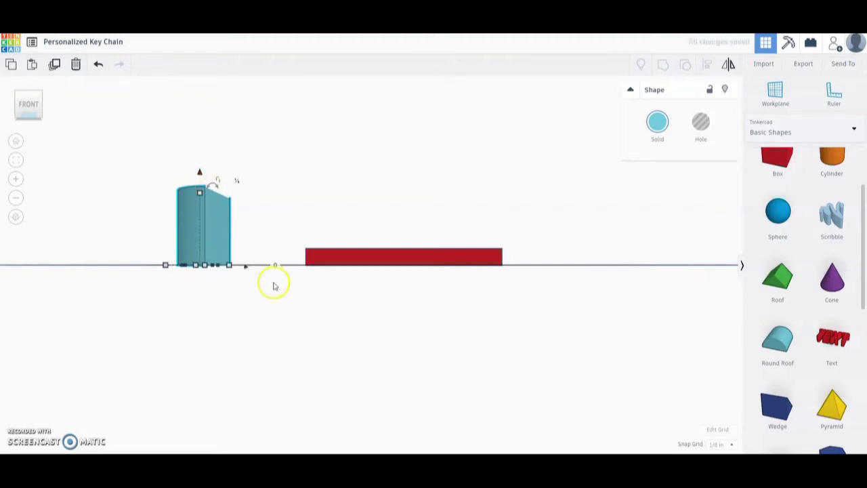
{"action": "left_click", "coordinate": [16, 142]}
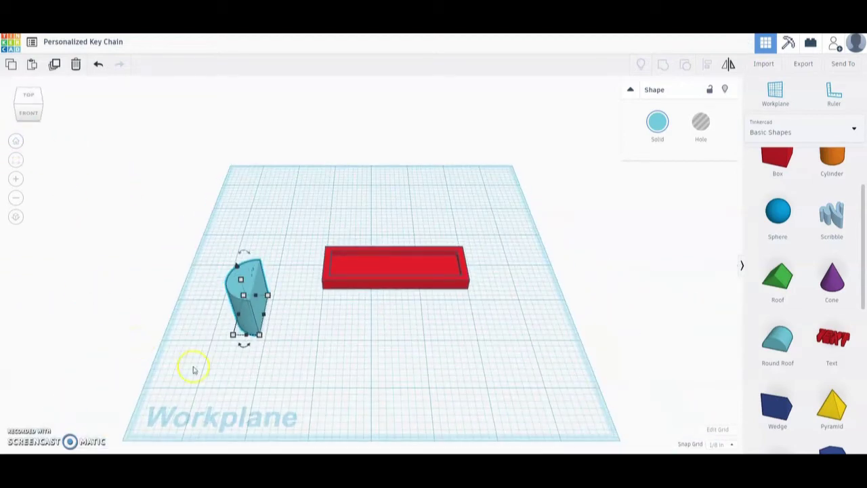
- Set the half-disc's thickness to 0.25 inch
{"action": "mouse_move", "coordinate": [260, 336]}
{"action": "mouse_move", "coordinate": [244, 296]}
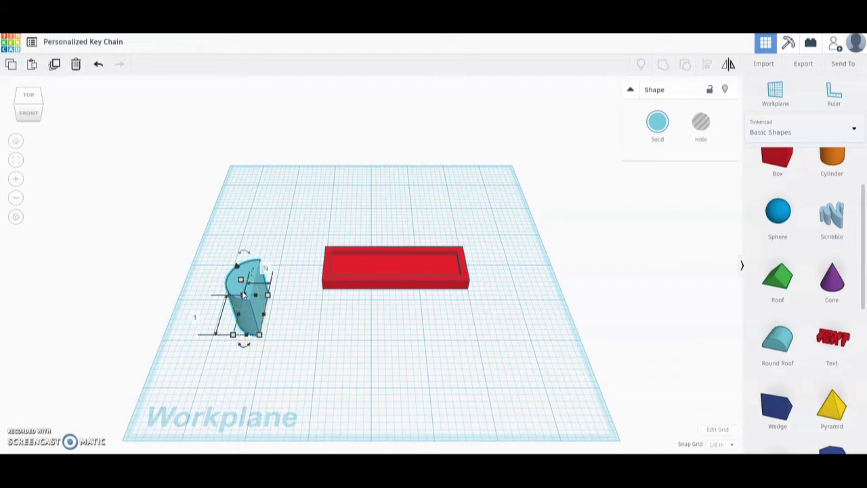
{"action": "mouse_move", "coordinate": [241, 281]}
{"action": "left_click", "coordinate": [291, 298]}
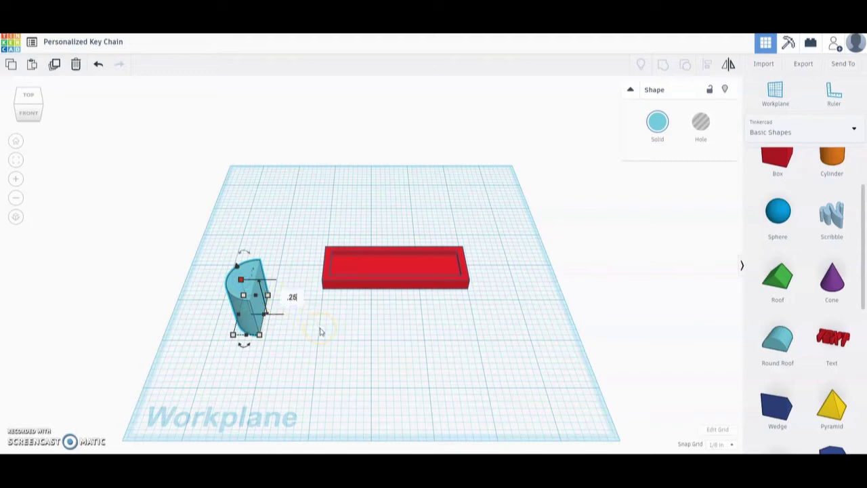
{"action": "type", "text": ".25"}
{"action": "key", "text": "Return"}
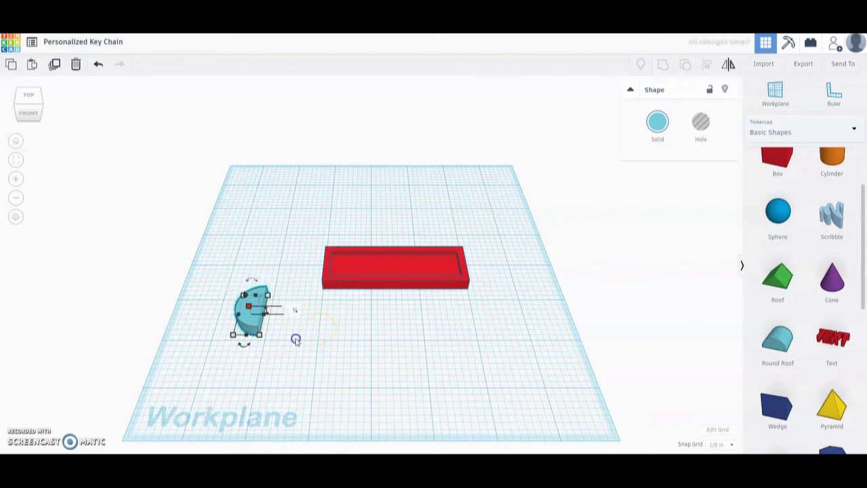
{"action": "left_click", "coordinate": [360, 351]}
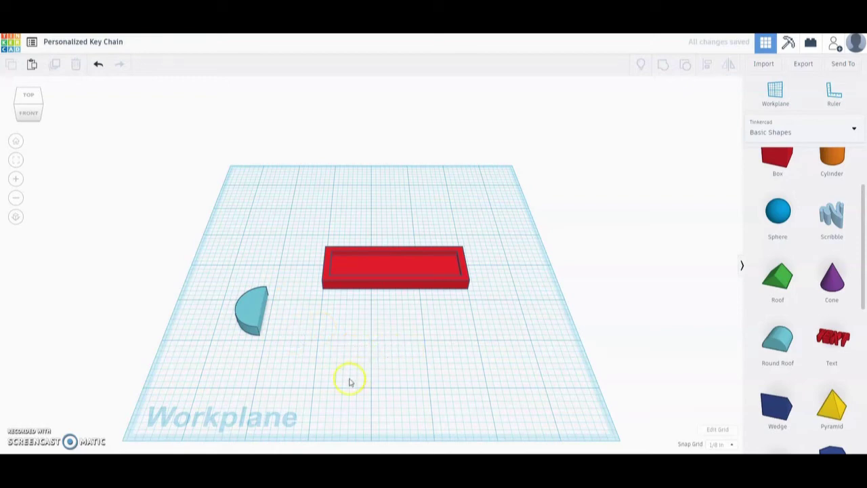
- Align the half-disc centred with the red box front to back
{"action": "left_click_drag", "start_coordinate": [224, 212], "coordinate": [503, 386]}
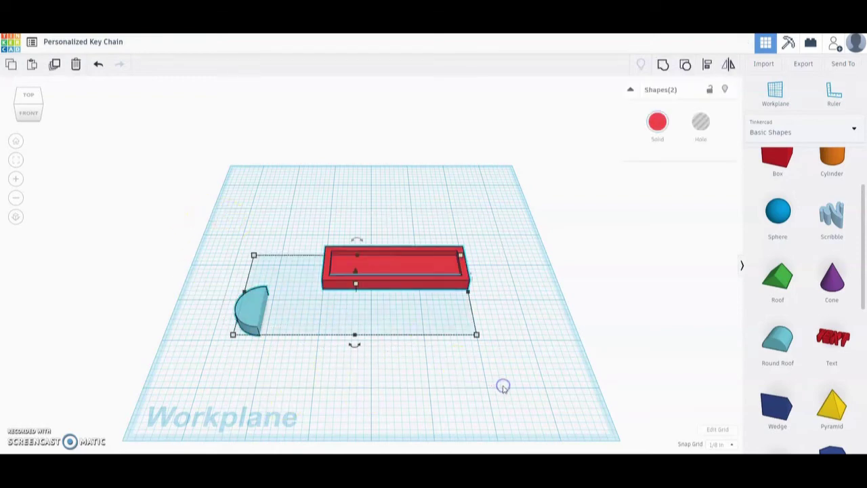
{"action": "left_click", "coordinate": [708, 65]}
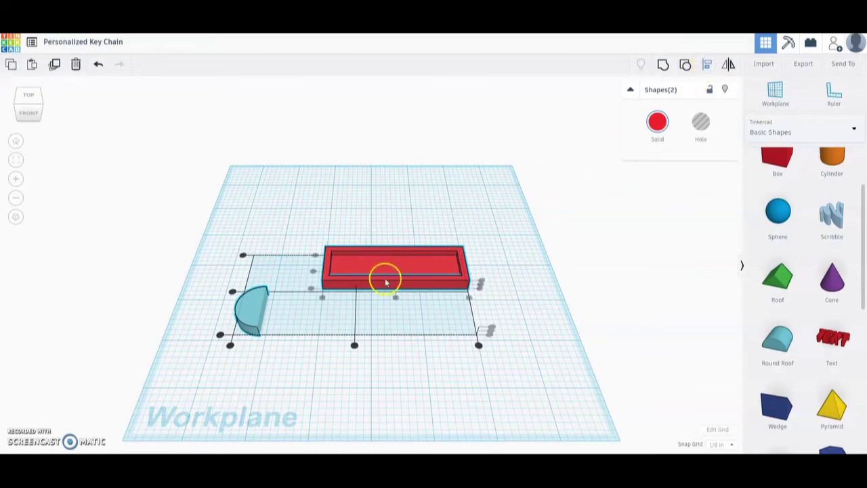
{"action": "mouse_move", "coordinate": [232, 291]}
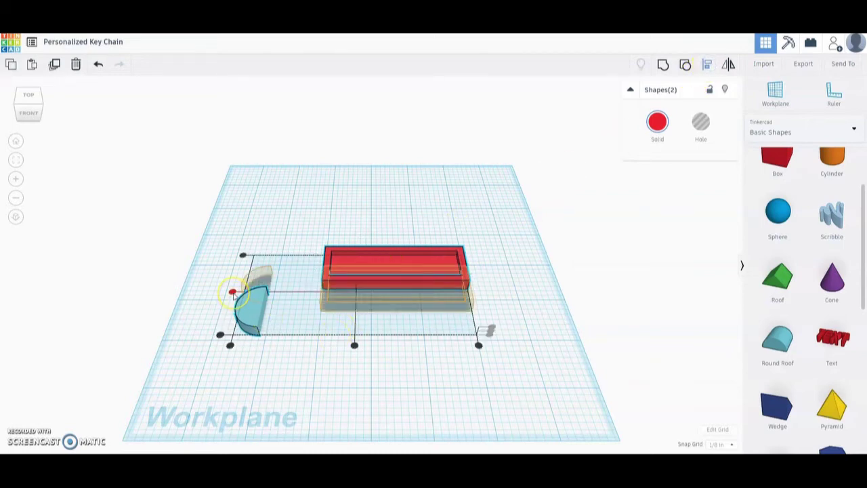
{"action": "left_click", "coordinate": [233, 293]}
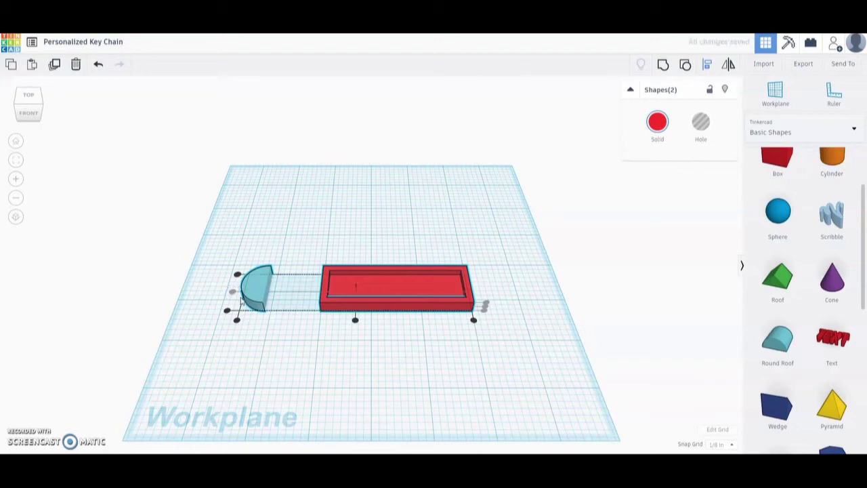
{"action": "left_click", "coordinate": [277, 336]}
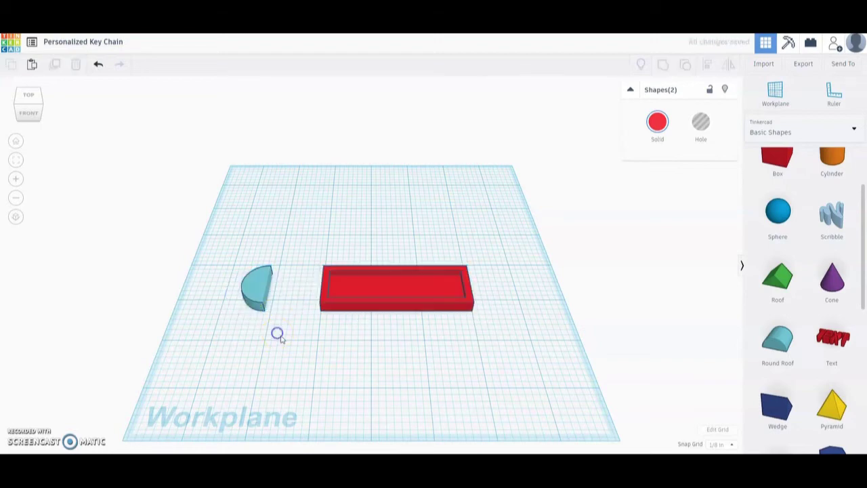
- Nudge the half-cylinder right flush against the box, then view from the top
{"action": "left_click", "coordinate": [249, 296]}
{"action": "key", "text": "Right"}
{"action": "key", "text": "Right"}
{"action": "key", "text": "Right"}
{"action": "key", "text": "Right"}
{"action": "key", "text": "Right"}
{"action": "key", "text": "Right"}
{"action": "key", "text": "Right"}
{"action": "key", "text": "Right"}
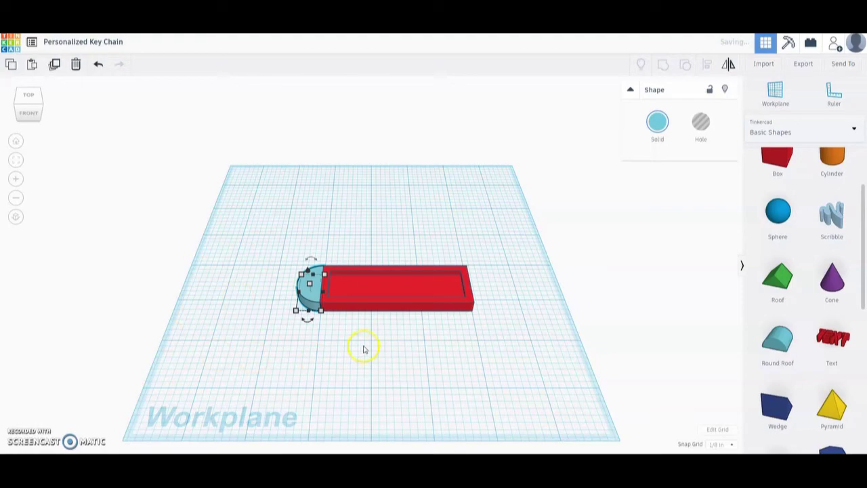
{"action": "left_click", "coordinate": [363, 346]}
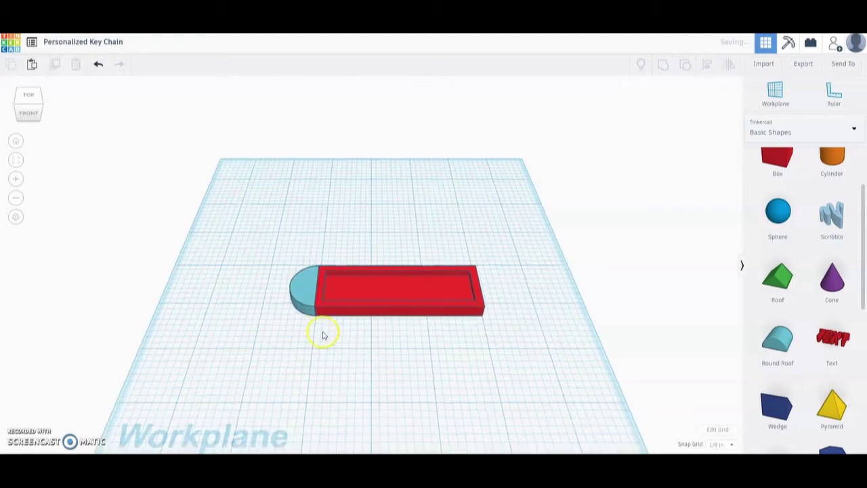
{"action": "scroll", "coordinate": [305, 342], "scroll_direction": "up", "scroll_amount": 5}
{"action": "scroll", "coordinate": [298, 358], "scroll_direction": "down", "scroll_amount": 5}
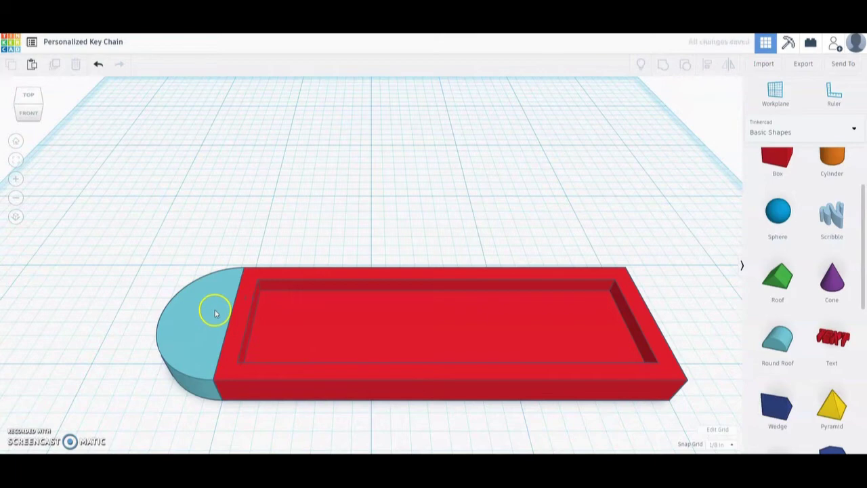
{"action": "left_click_drag", "start_coordinate": [27, 93], "coordinate": [30, 98]}
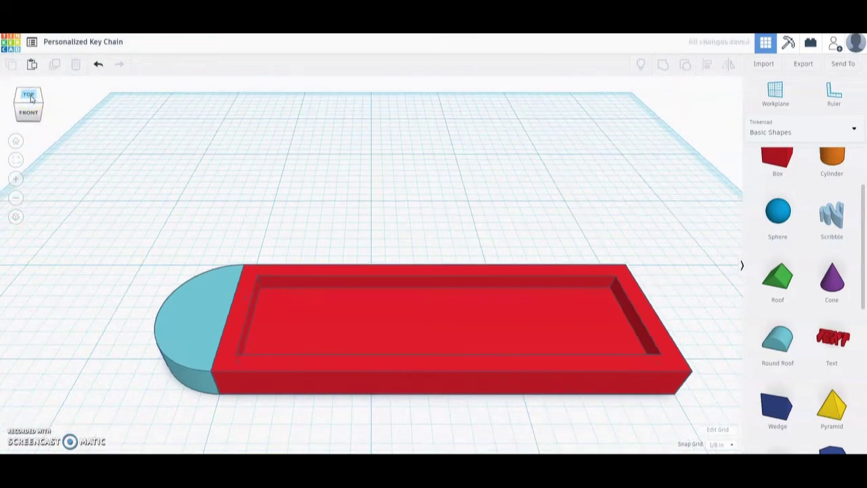
{"action": "left_click", "coordinate": [30, 98]}
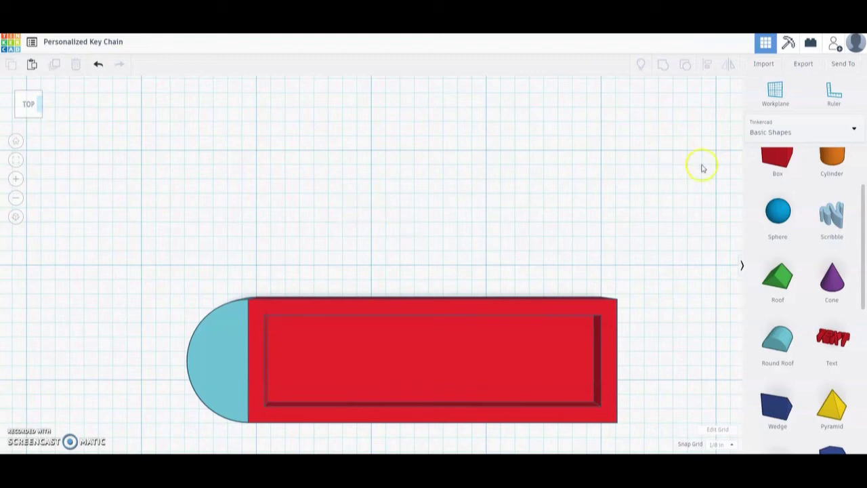
- Place a hole cylinder above the key chain and size its footprint to 0.25 × 0.25 inch
{"action": "scroll", "coordinate": [794, 215], "scroll_direction": "up", "scroll_amount": 1}
{"action": "scroll", "coordinate": [793, 215], "scroll_direction": "up", "scroll_amount": 3}
{"action": "left_click_drag", "start_coordinate": [833, 181], "coordinate": [288, 201]}
{"action": "left_click_drag", "start_coordinate": [351, 258], "coordinate": [345, 266]}
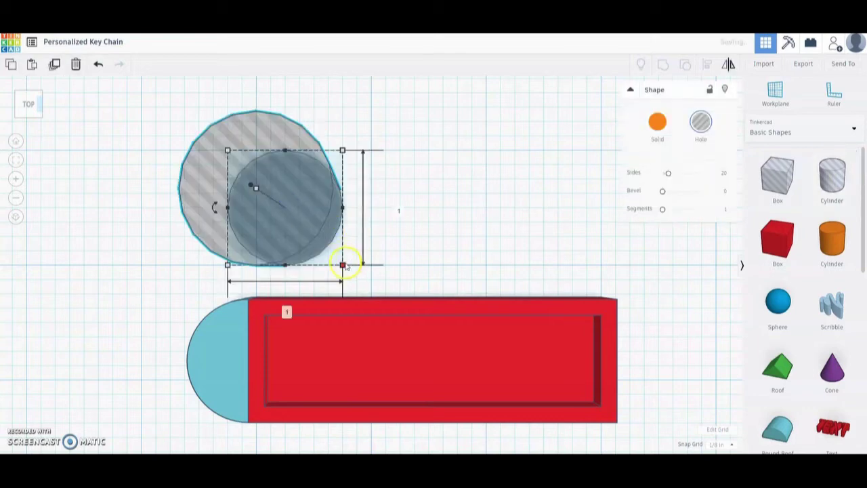
{"action": "left_click", "coordinate": [285, 310]}
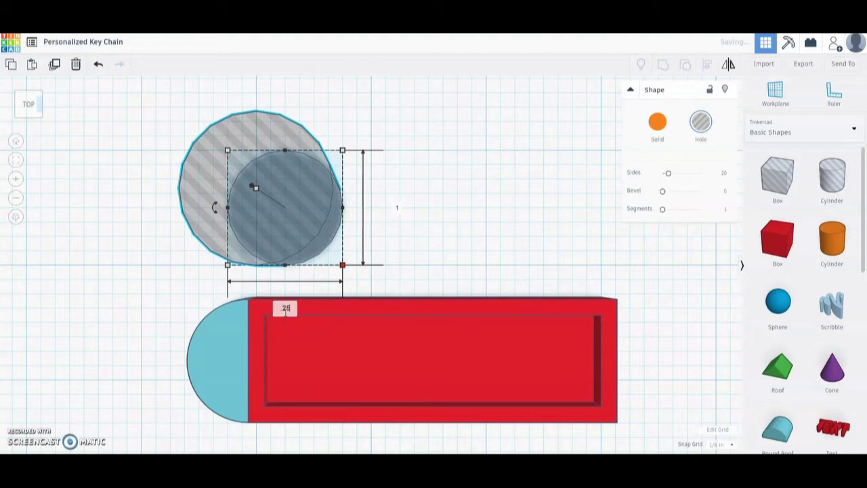
{"action": "left_click", "coordinate": [397, 208]}
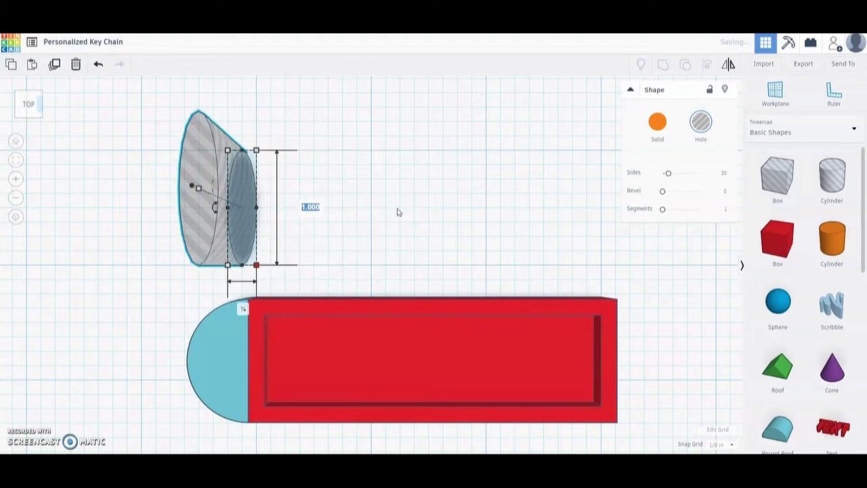
{"action": "type", "text": ".25"}
{"action": "key", "text": "Return"}
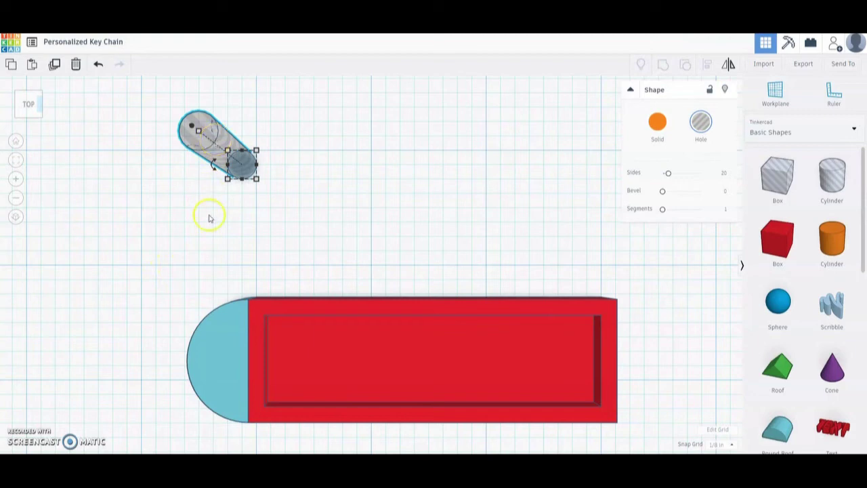
- Centre the hole cylinder on the half-cylinder's axis with Align
{"action": "left_click", "coordinate": [230, 333], "text": "shift"}
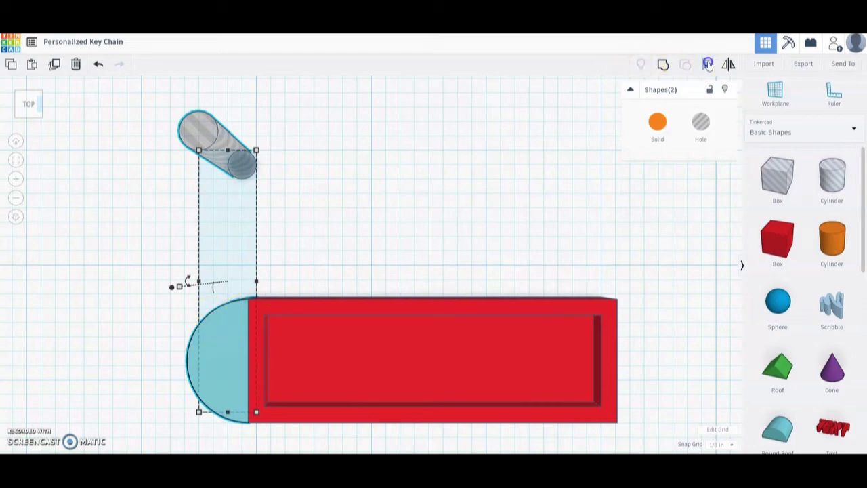
{"action": "left_click", "coordinate": [706, 63]}
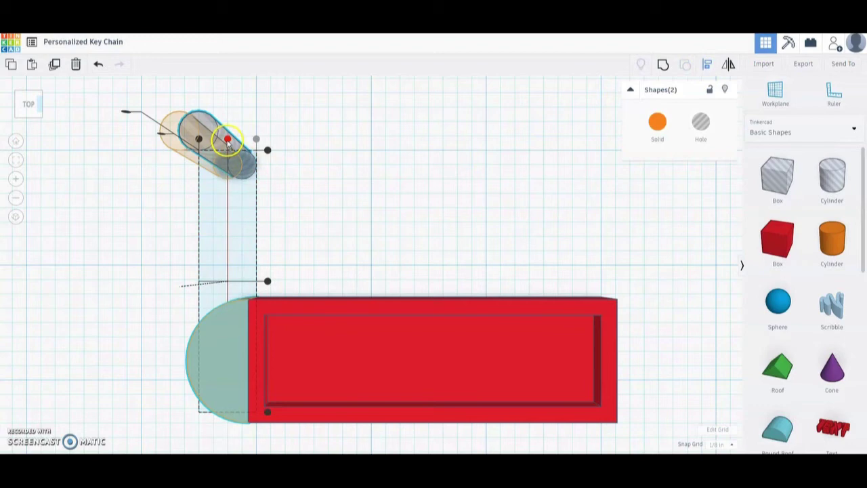
{"action": "left_click", "coordinate": [227, 139]}
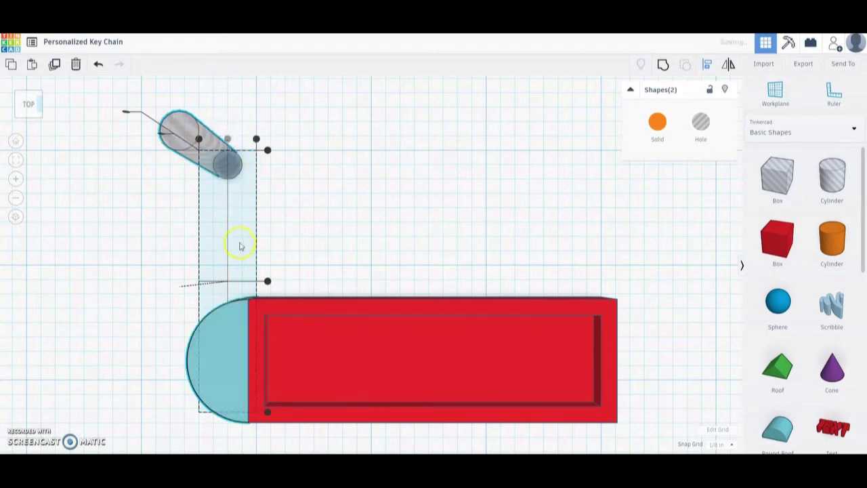
{"action": "left_click", "coordinate": [314, 223]}
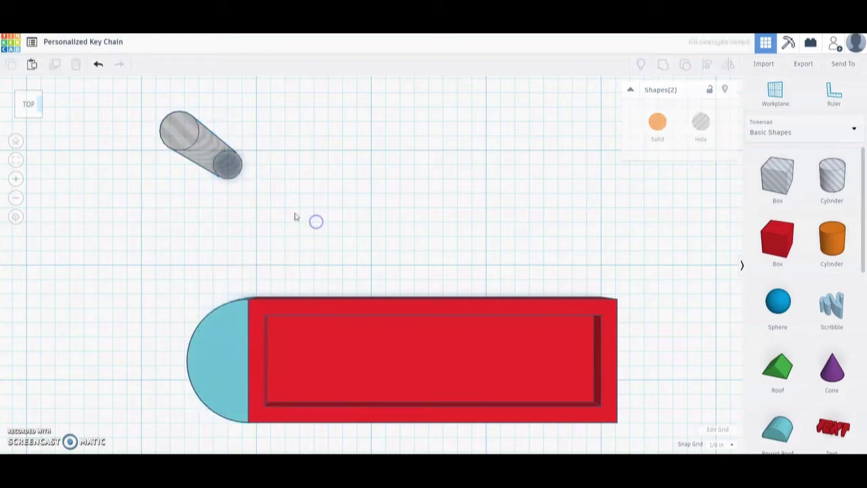
- Nudge the hole cylinder onto the blue rounded end of the key chain
{"action": "left_click", "coordinate": [207, 146]}
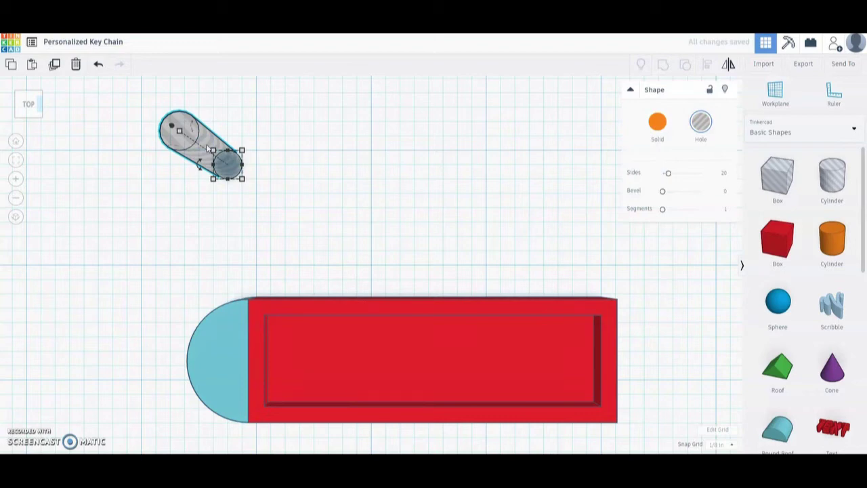
{"action": "key", "text": "ctrl+z"}
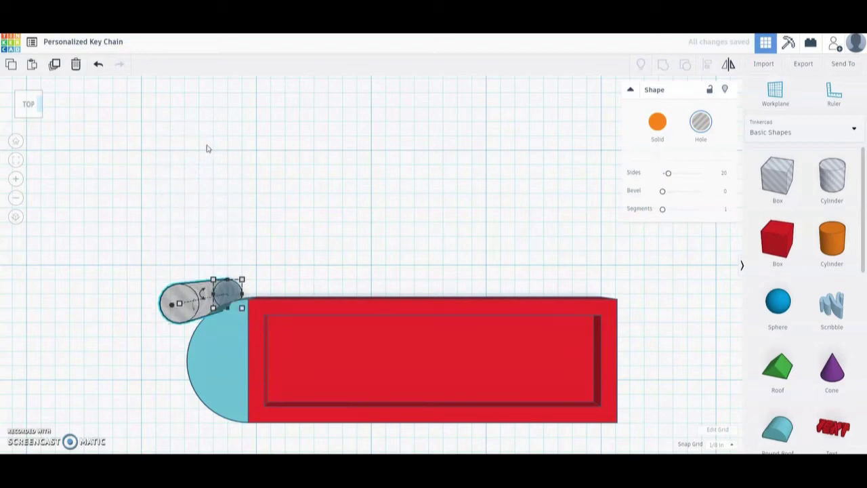
{"action": "key", "text": "ctrl+z"}
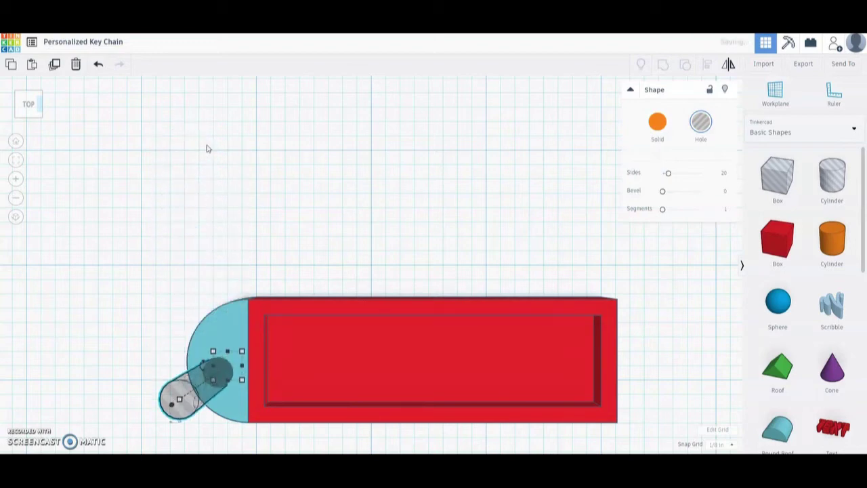
{"action": "key", "text": "ctrl+z"}
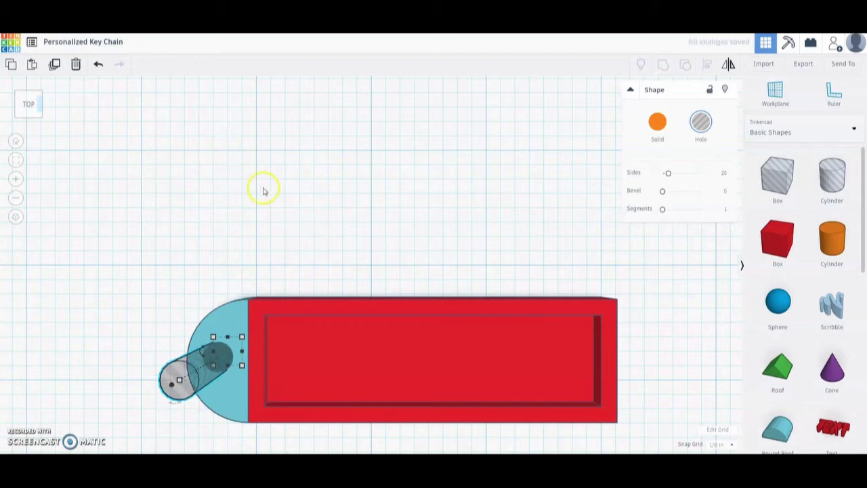
{"action": "left_click", "coordinate": [17, 141]}
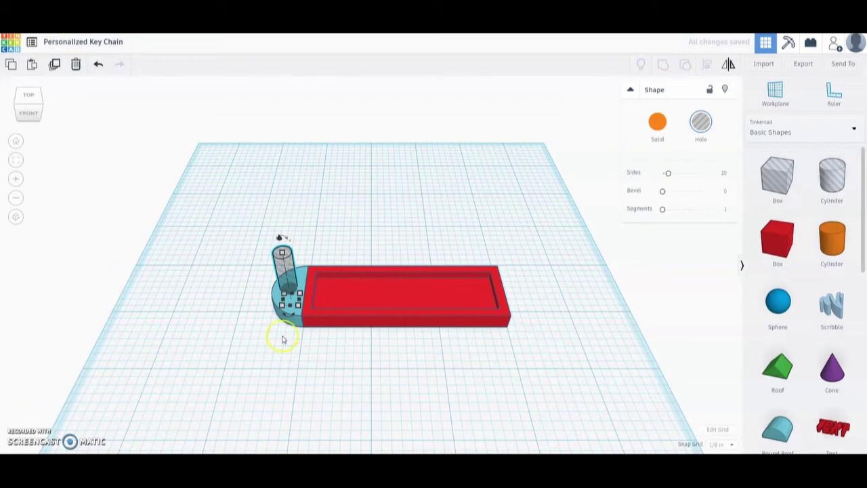
- Group the box, half-cylinder and hole cylinder into one red key chain with a keyring hole
{"action": "left_click", "coordinate": [302, 371]}
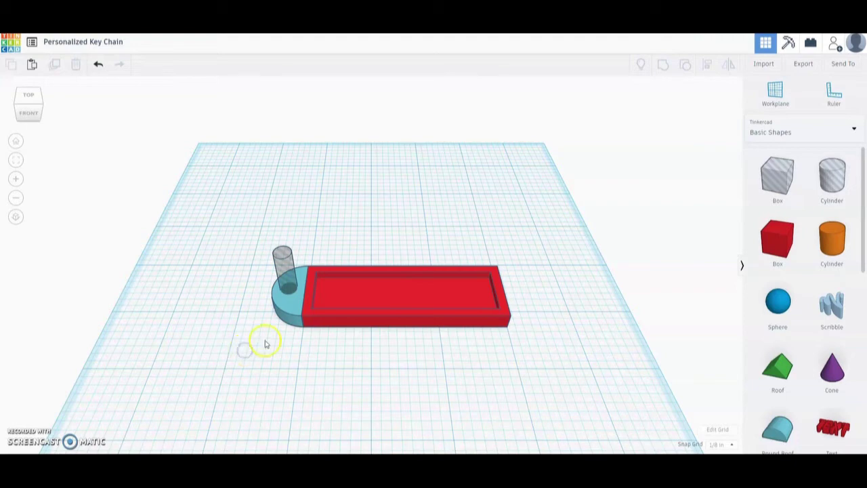
{"action": "left_click_drag", "start_coordinate": [231, 206], "coordinate": [535, 356]}
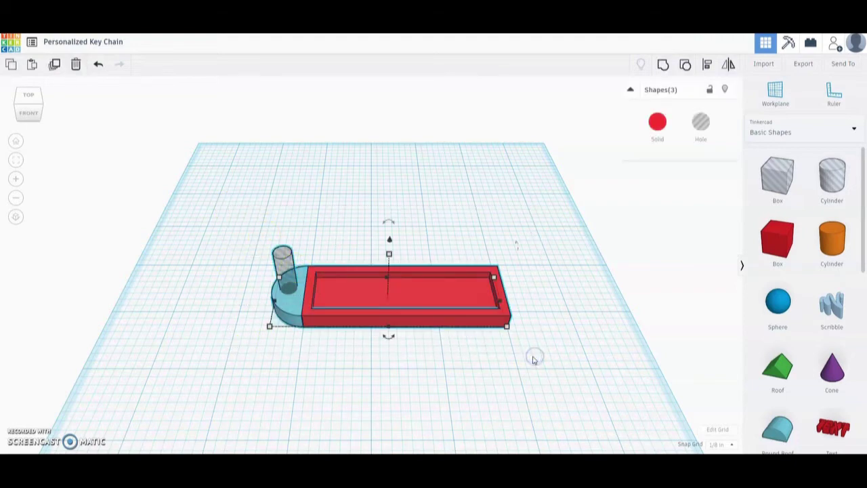
{"action": "left_click", "coordinate": [661, 65]}
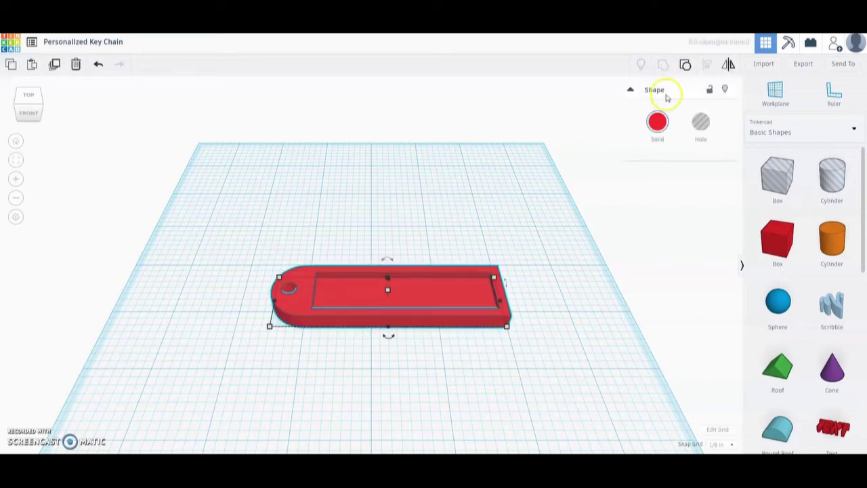
{"action": "left_click", "coordinate": [429, 232]}
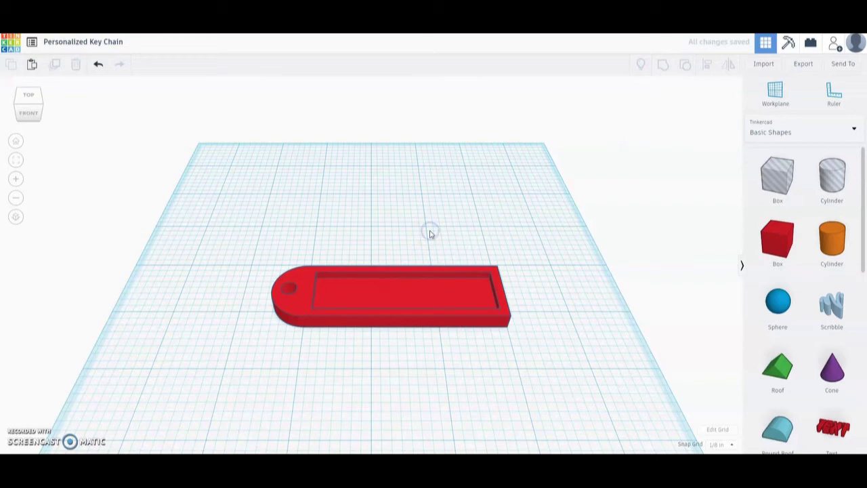
{"action": "left_click", "coordinate": [344, 282]}
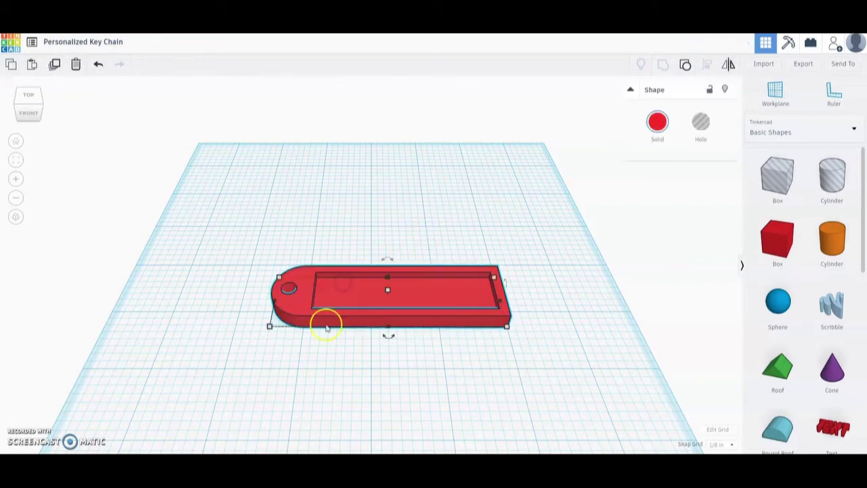
{"action": "left_click", "coordinate": [661, 129]}
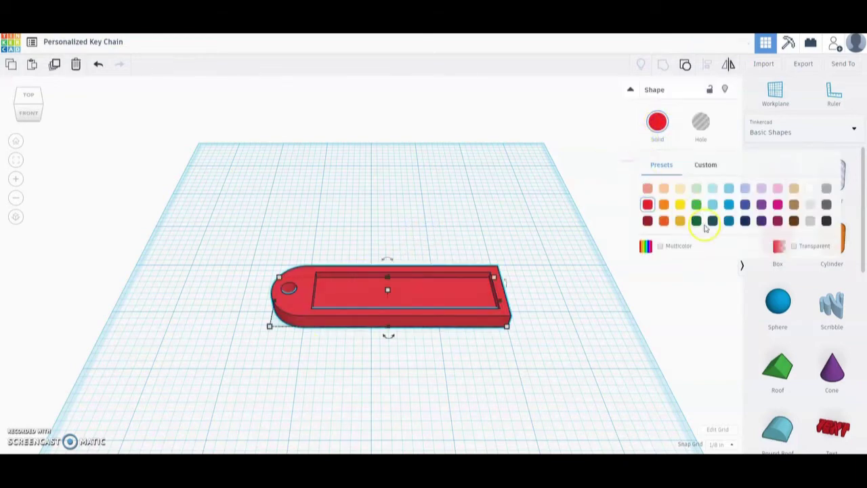
{"action": "left_click", "coordinate": [729, 204]}
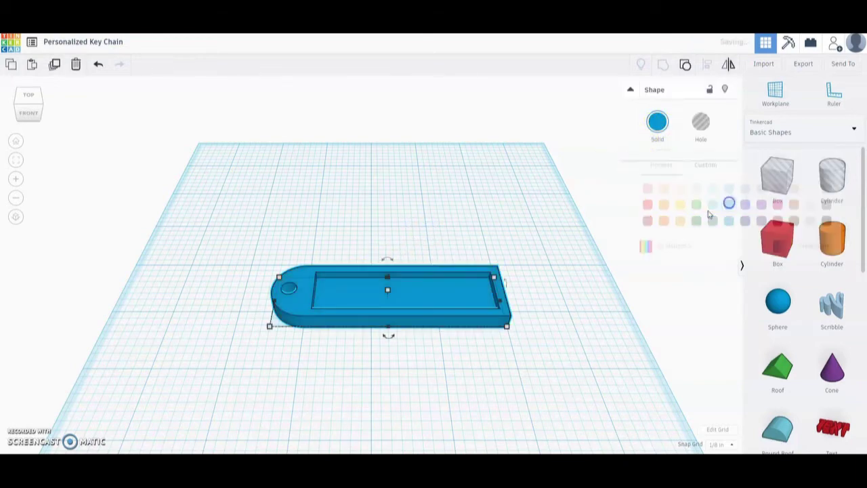
{"action": "left_click", "coordinate": [476, 378]}
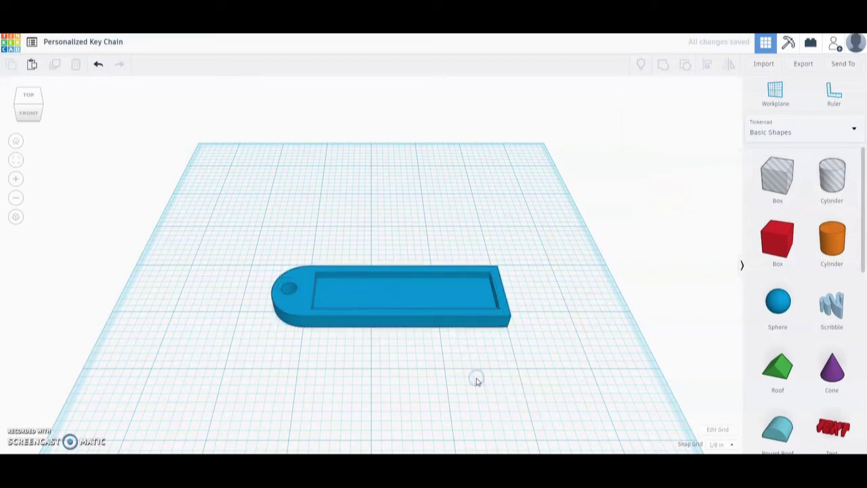
{"action": "left_click", "coordinate": [37, 102]}
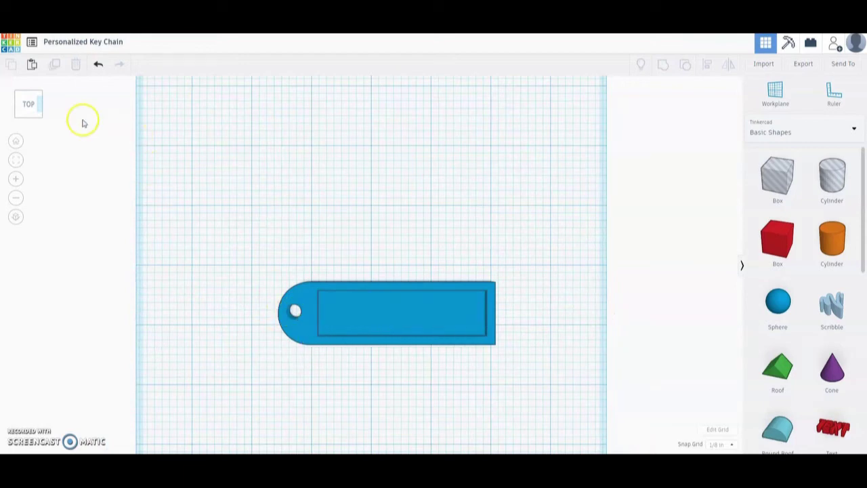
{"action": "left_click", "coordinate": [15, 140]}
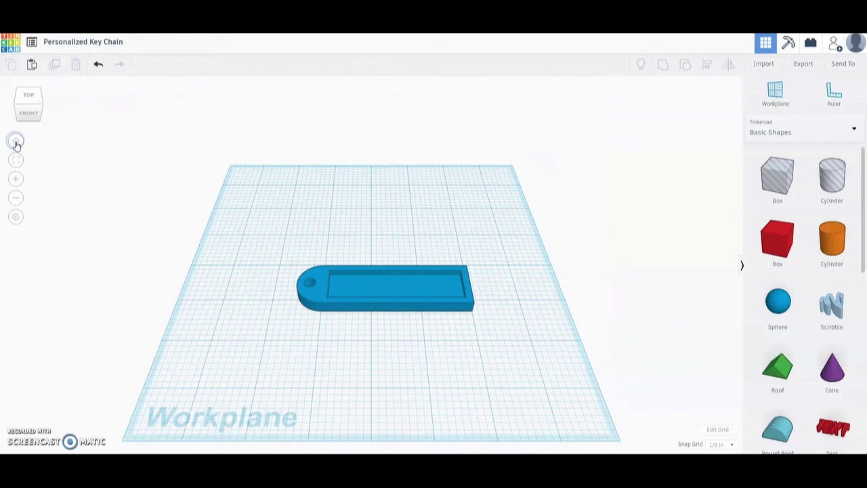
{"action": "scroll", "coordinate": [397, 332], "scroll_direction": "up", "scroll_amount": 2}
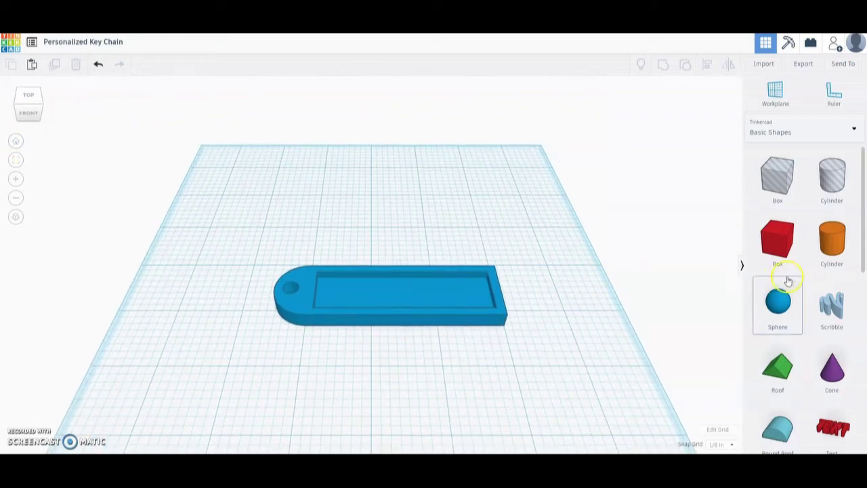
{"action": "scroll", "coordinate": [823, 277], "scroll_direction": "down", "scroll_amount": 3}
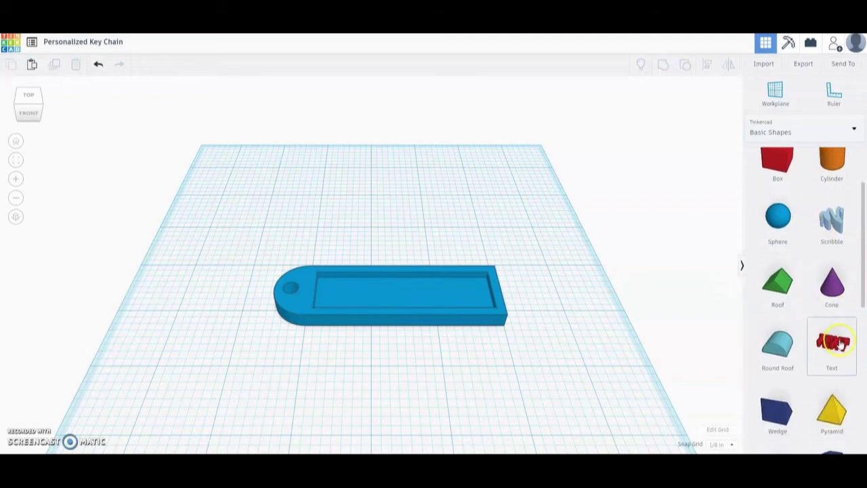
- Place a Text shape on the workplane and change its wording to BARLETTA
{"action": "left_click_drag", "start_coordinate": [836, 342], "coordinate": [391, 226]}
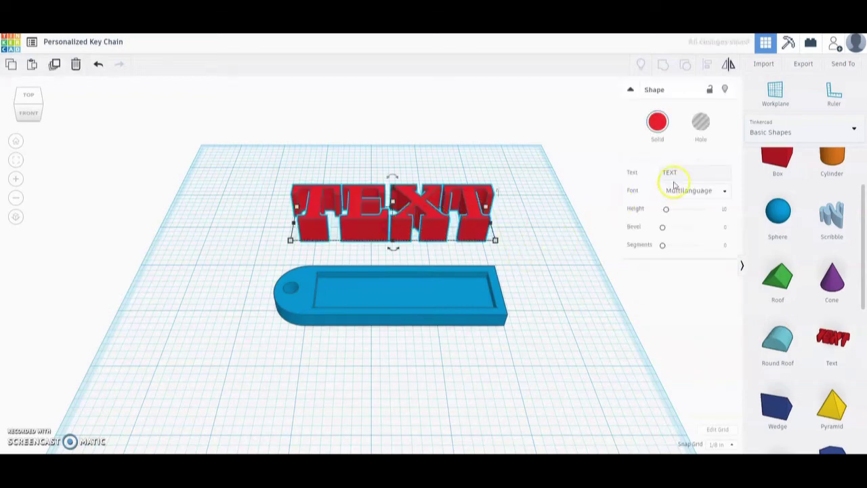
{"action": "left_click", "coordinate": [655, 173]}
{"action": "double_click", "coordinate": [668, 173]}
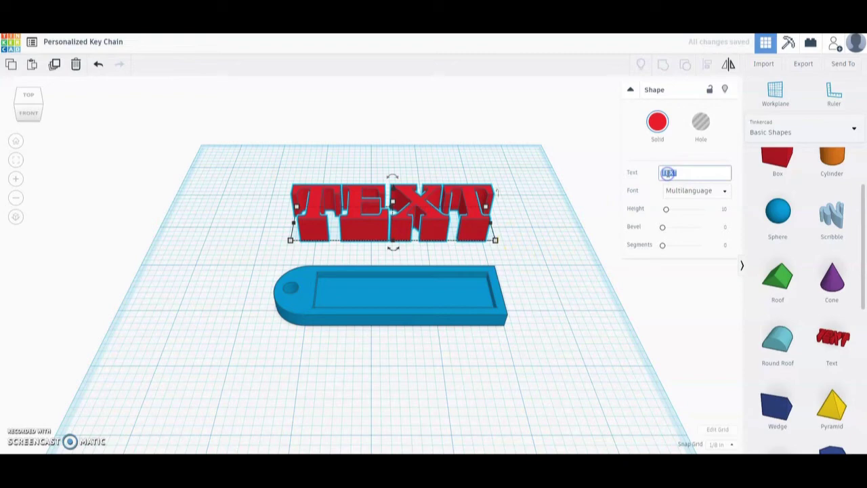
{"action": "type", "text": "BARLETTA"}
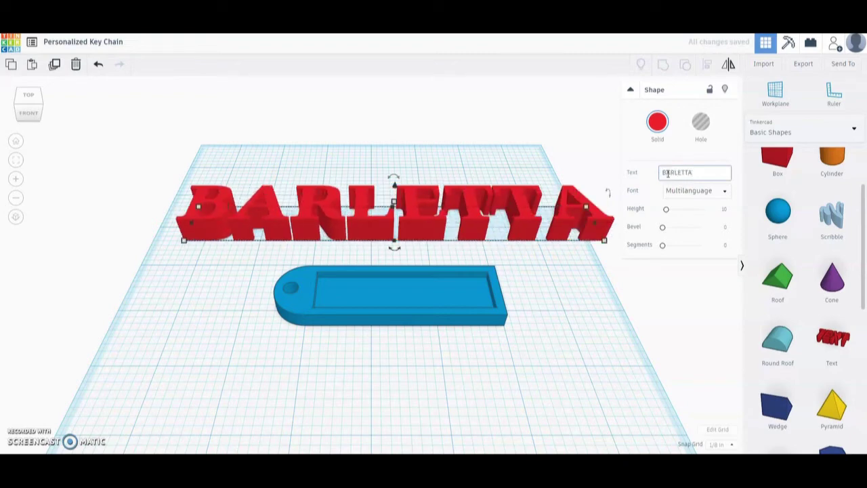
{"action": "left_click", "coordinate": [537, 219]}
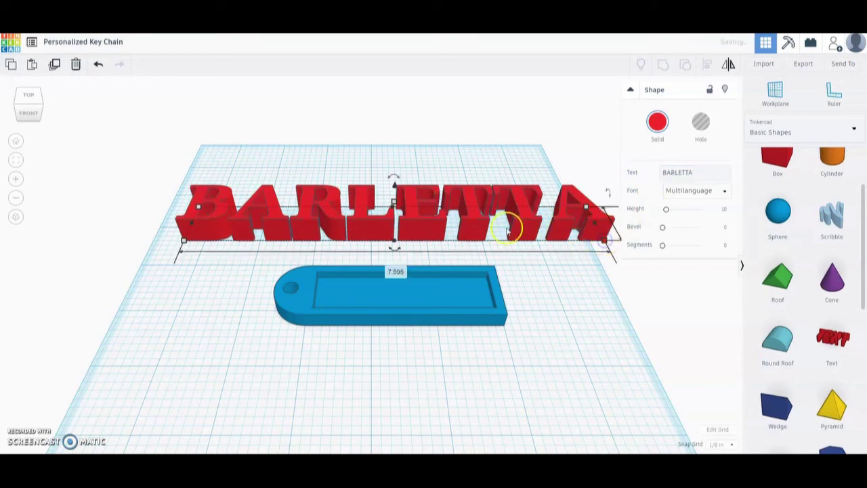
{"action": "left_click", "coordinate": [394, 272]}
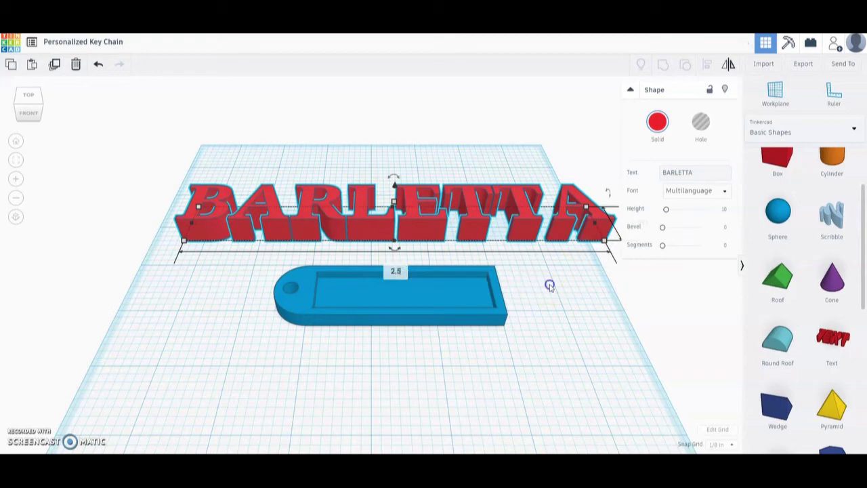
- Size the BARLETTA text to 2.5 wide and 0.5 deep, and lower its height
{"action": "key", "text": "Return"}
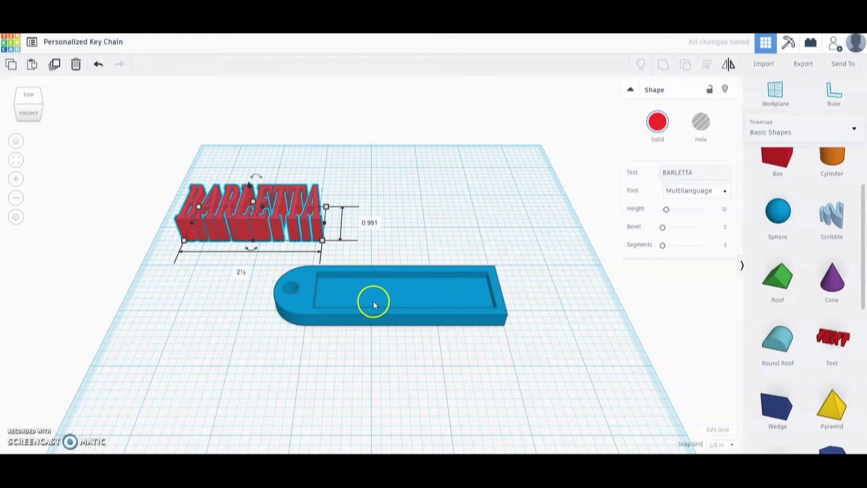
{"action": "left_click", "coordinate": [370, 226]}
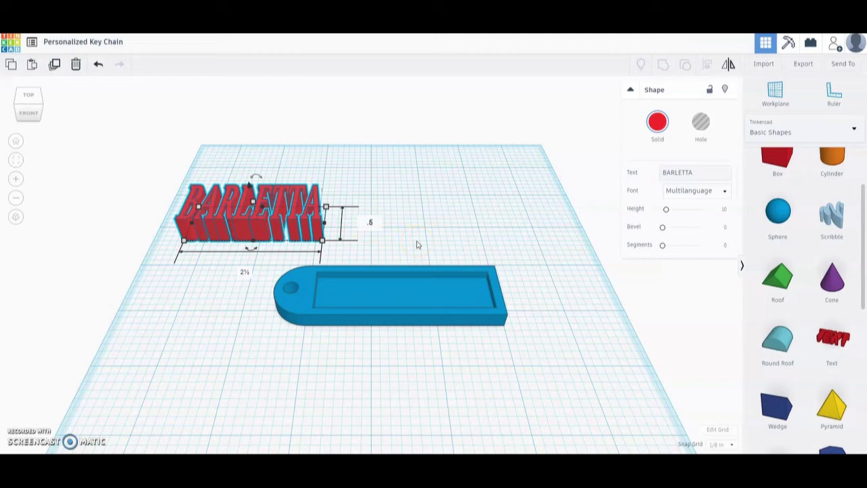
{"action": "key", "text": "Return"}
{"action": "left_click_drag", "start_coordinate": [267, 203], "coordinate": [254, 195]}
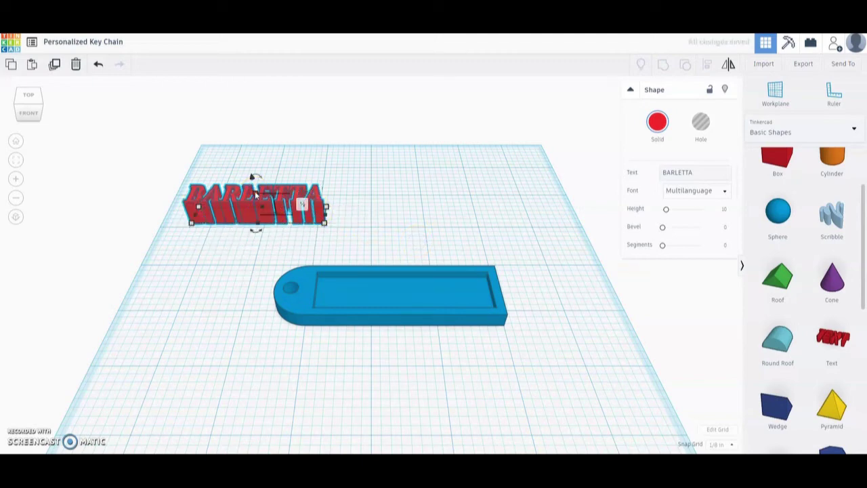
{"action": "left_click", "coordinate": [302, 204]}
{"action": "type", "text": "1"}
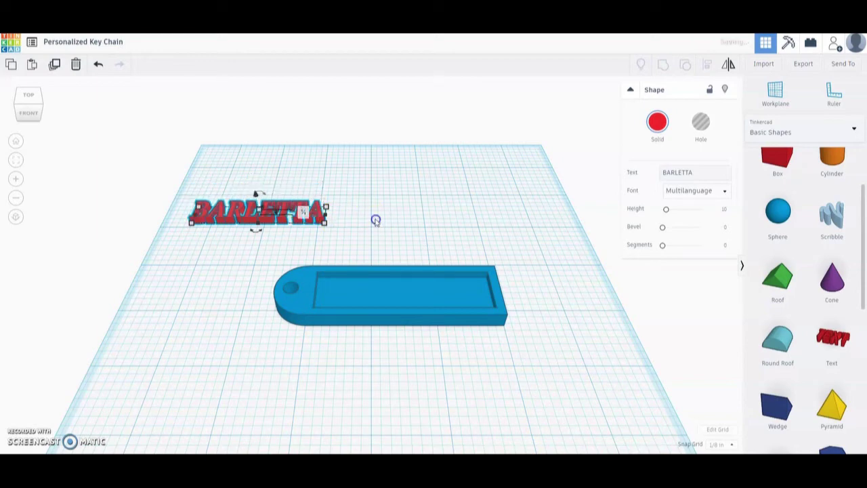
{"action": "left_click", "coordinate": [375, 221]}
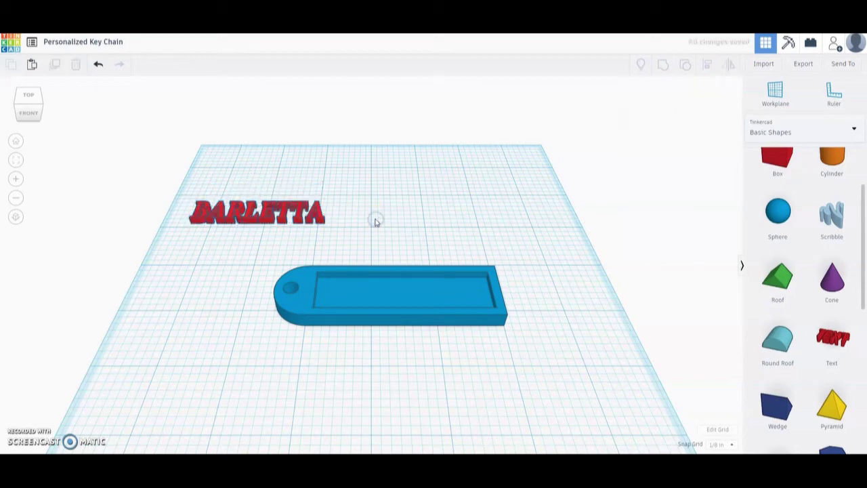
{"action": "left_click", "coordinate": [283, 219]}
- Move the BARLETTA text below the key chain, lift it to recess level, and select both
{"action": "left_click_drag", "start_coordinate": [283, 219], "coordinate": [442, 367]}
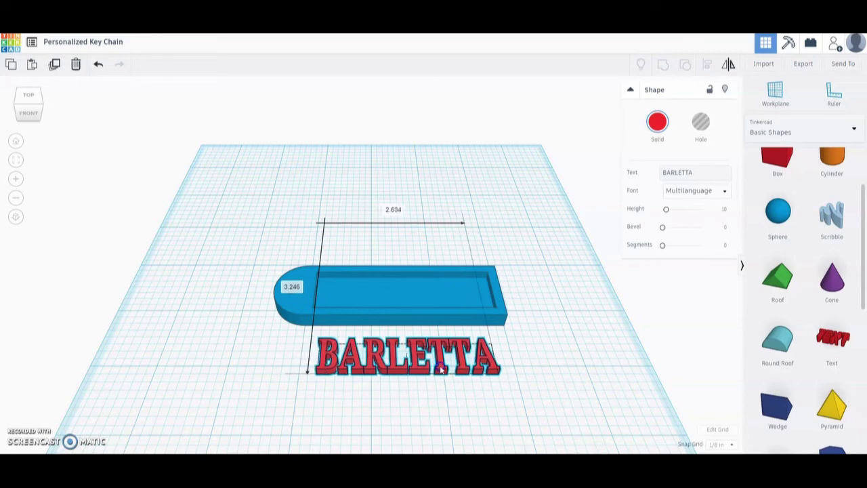
{"action": "left_click", "coordinate": [28, 112]}
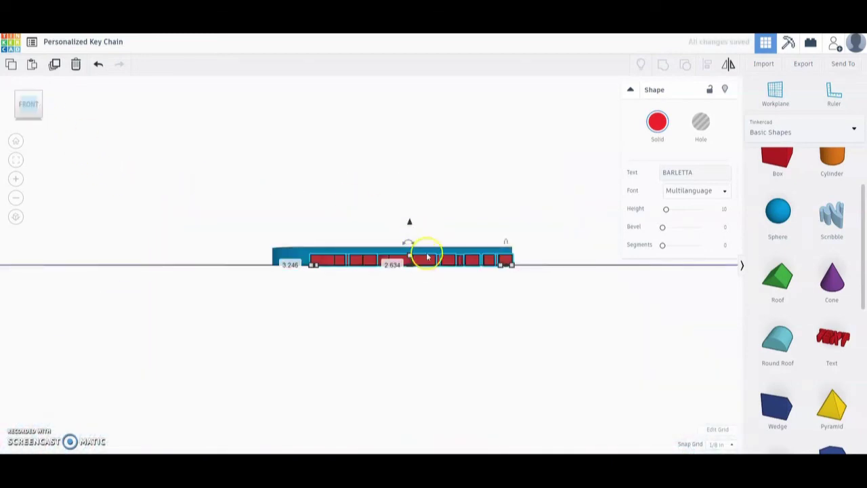
{"action": "left_click_drag", "start_coordinate": [410, 221], "coordinate": [409, 217]}
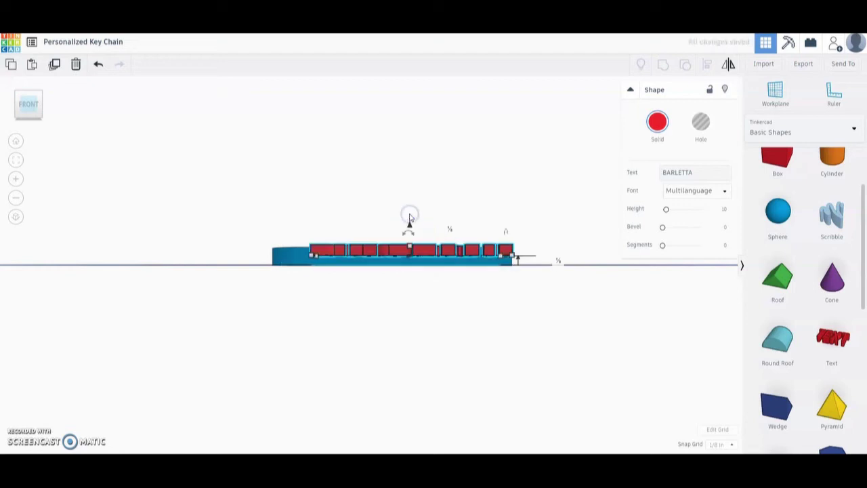
{"action": "left_click_drag", "start_coordinate": [32, 110], "coordinate": [33, 120]}
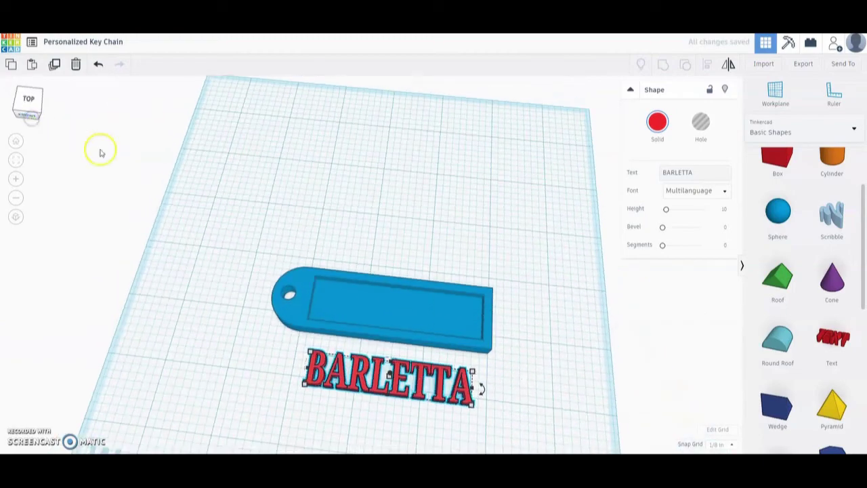
{"action": "left_click", "coordinate": [183, 296]}
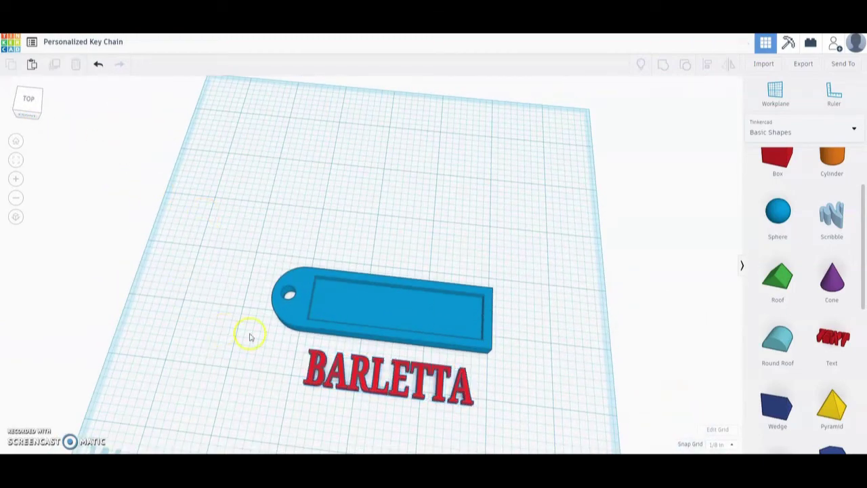
{"action": "left_click_drag", "start_coordinate": [245, 229], "coordinate": [509, 423]}
{"action": "left_click", "coordinate": [28, 99]}
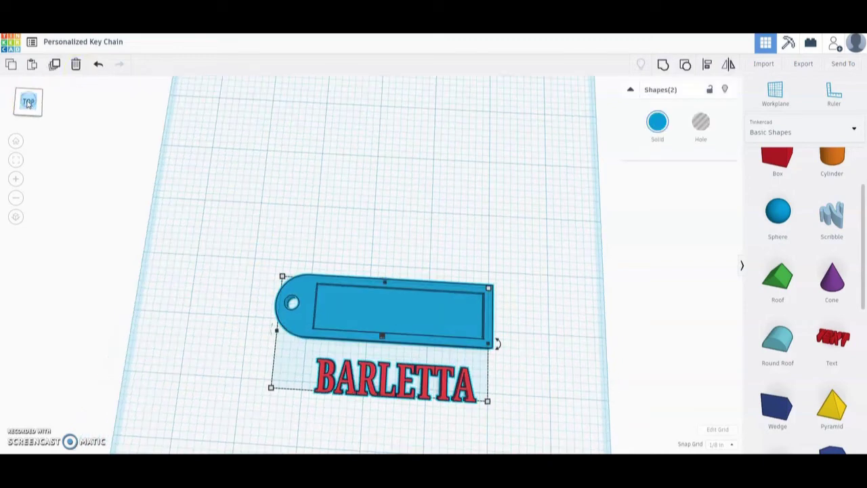
- Align the BARLETTA text to the middle of the key chain's recessed panel
{"action": "left_click", "coordinate": [705, 65]}
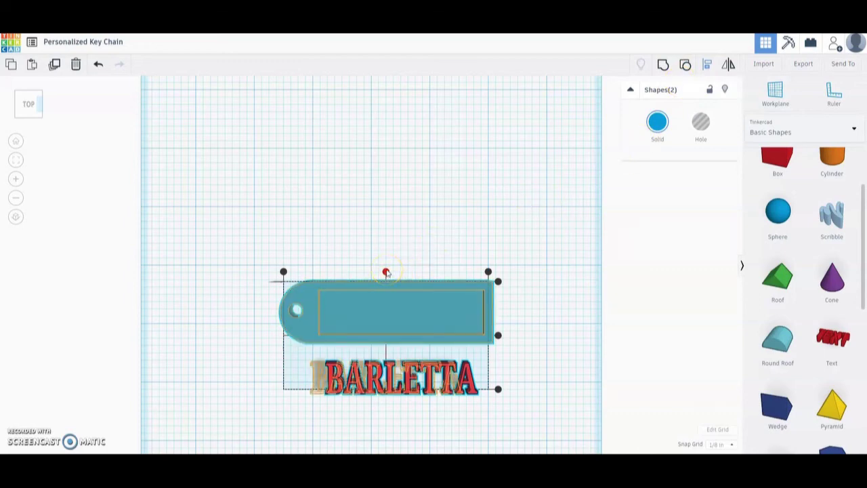
{"action": "left_click", "coordinate": [499, 336]}
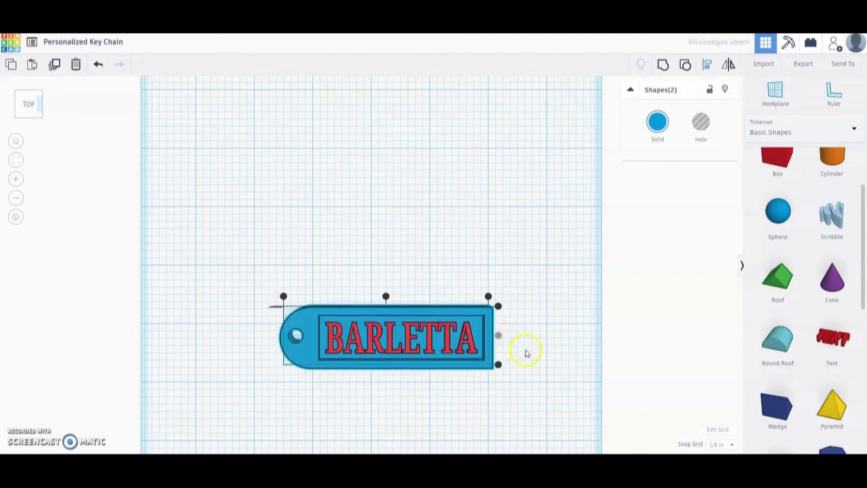
{"action": "left_click", "coordinate": [535, 273]}
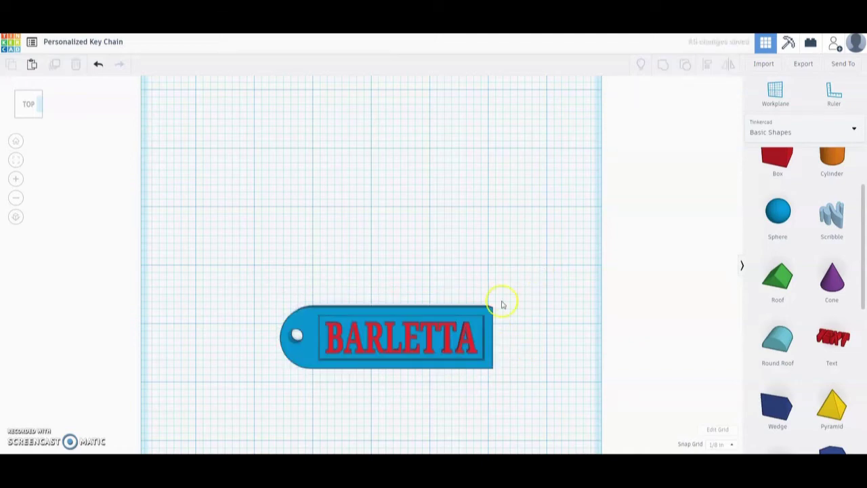
{"action": "left_click", "coordinate": [409, 332]}
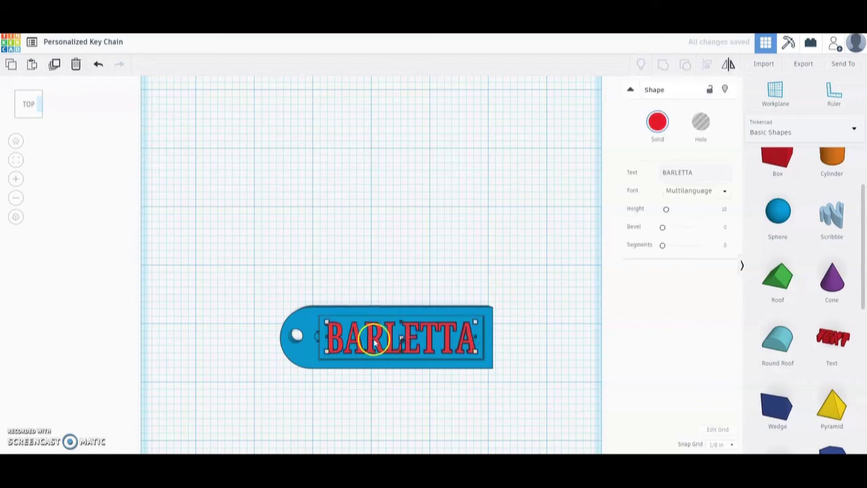
- Colour the BARLETTA text green
{"action": "left_click", "coordinate": [451, 327]}
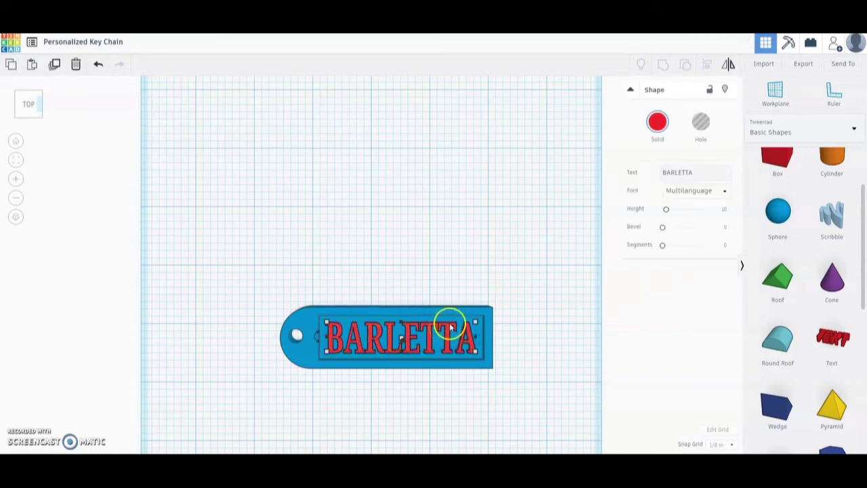
{"action": "left_click", "coordinate": [18, 141]}
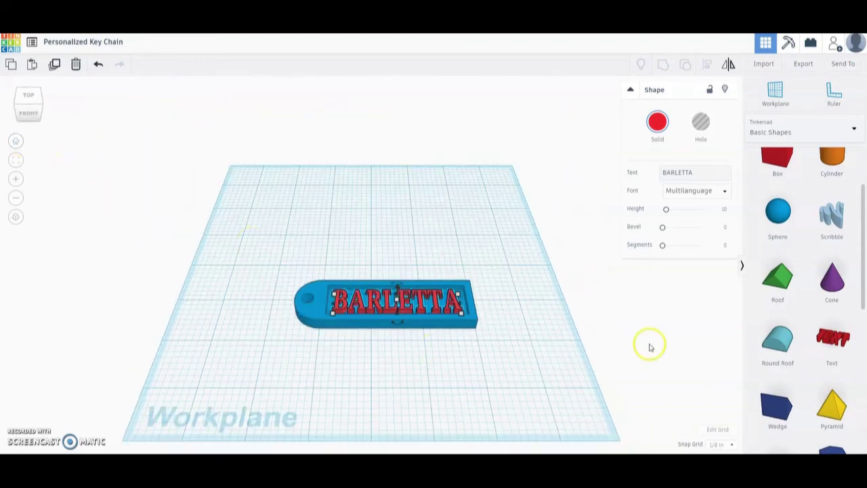
{"action": "left_click", "coordinate": [656, 123]}
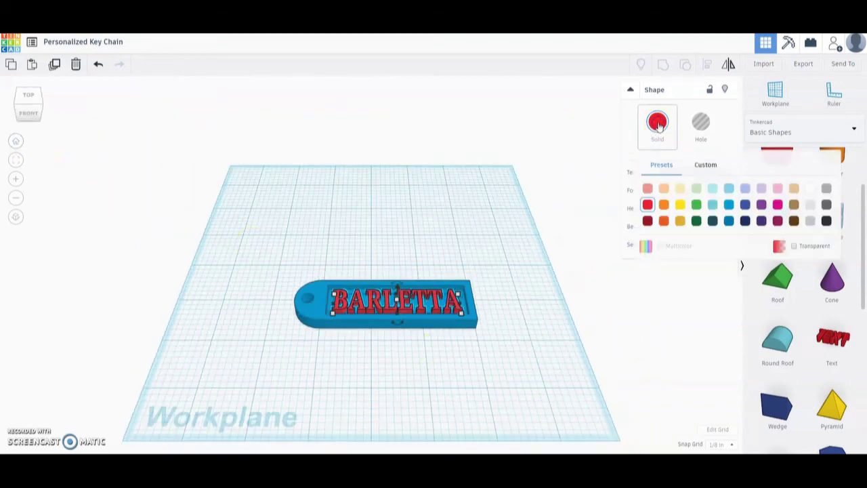
{"action": "left_click", "coordinate": [695, 205]}
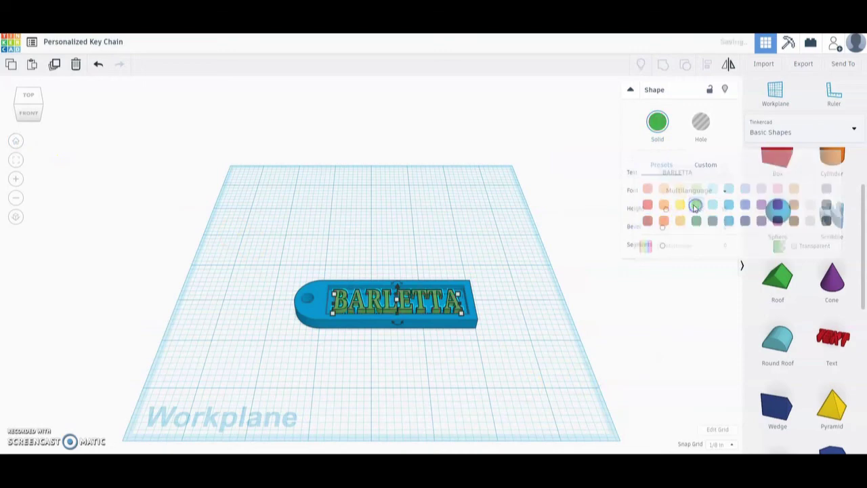
{"action": "left_click", "coordinate": [483, 350]}
- Group text and base as Multicolor, then shift the keychain toward the back
{"action": "left_click_drag", "start_coordinate": [493, 350], "coordinate": [259, 271]}
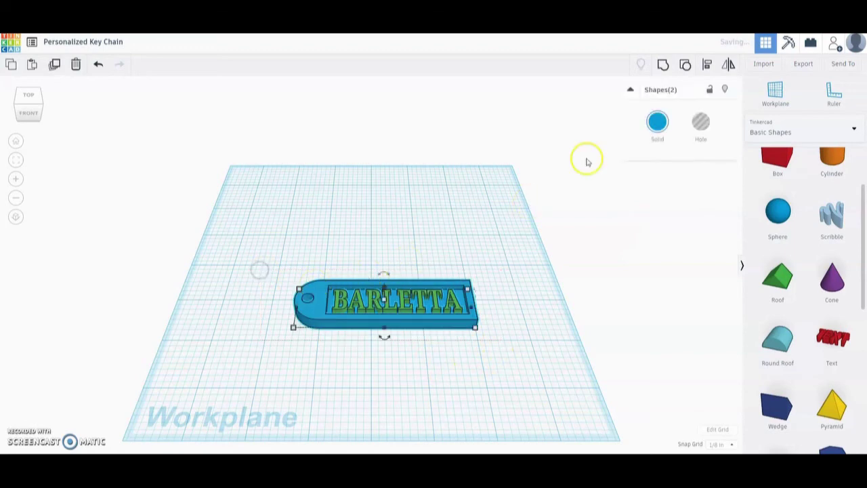
{"action": "left_click", "coordinate": [663, 65]}
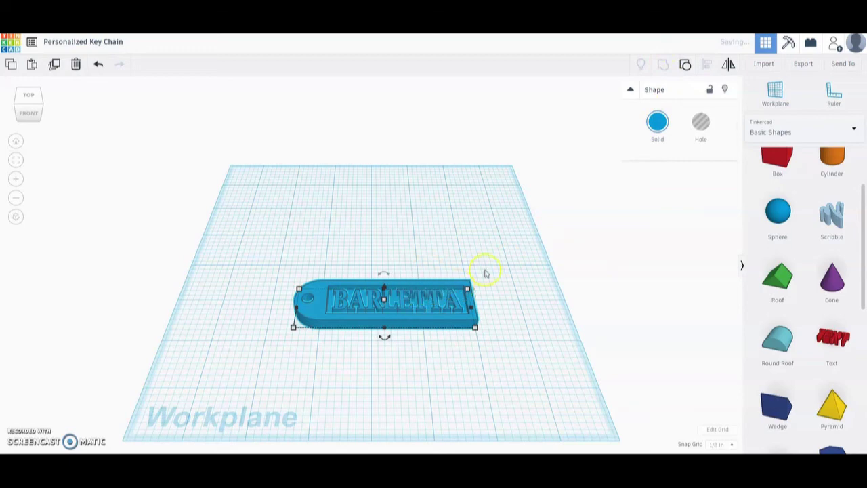
{"action": "left_click", "coordinate": [657, 122]}
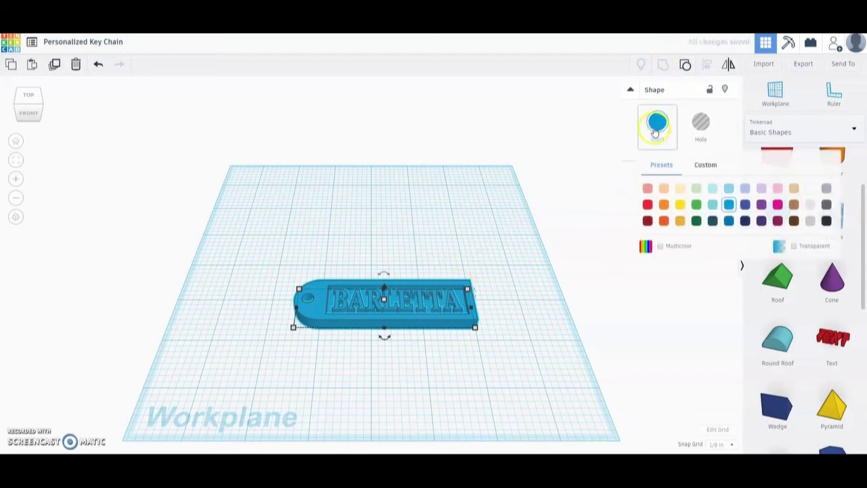
{"action": "left_click", "coordinate": [660, 245]}
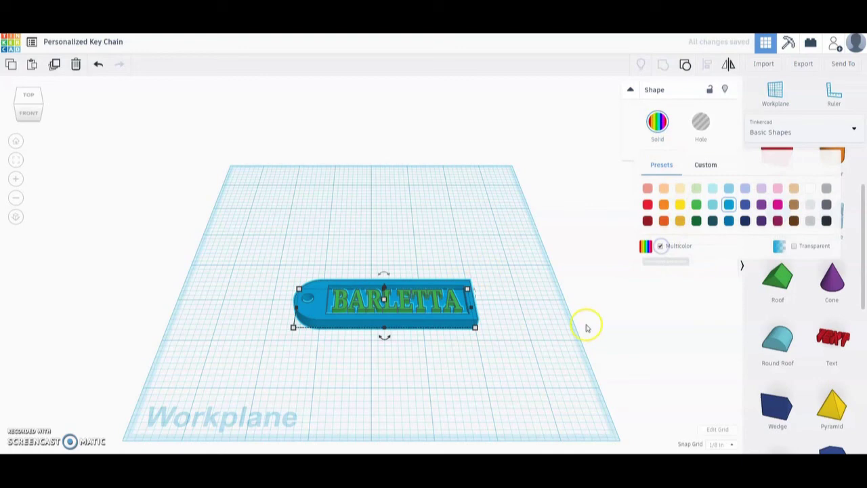
{"action": "left_click", "coordinate": [495, 371]}
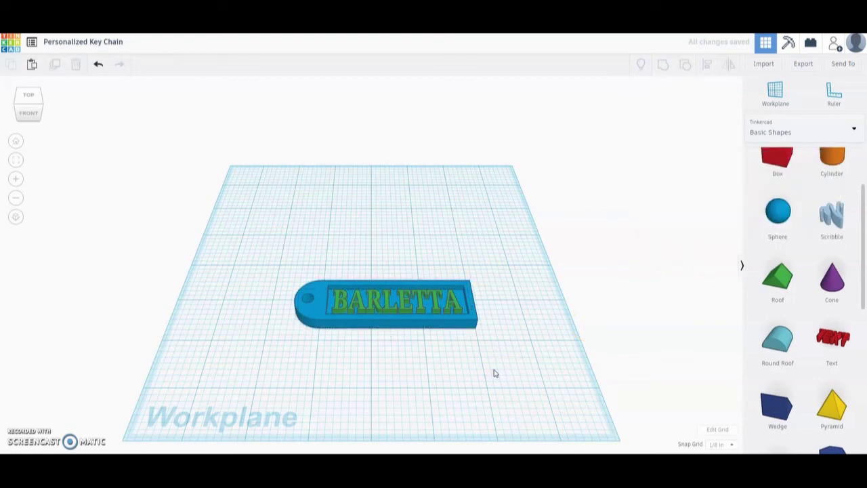
{"action": "left_click_drag", "start_coordinate": [519, 339], "coordinate": [278, 266]}
{"action": "key", "text": "shift+Up"}
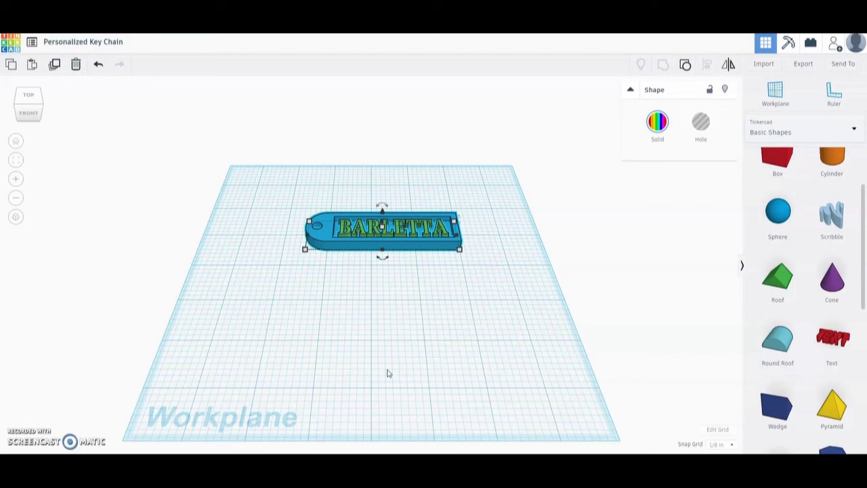
- Ungroup the keychain, check the text and base separately, then select both
{"action": "left_click", "coordinate": [349, 254]}
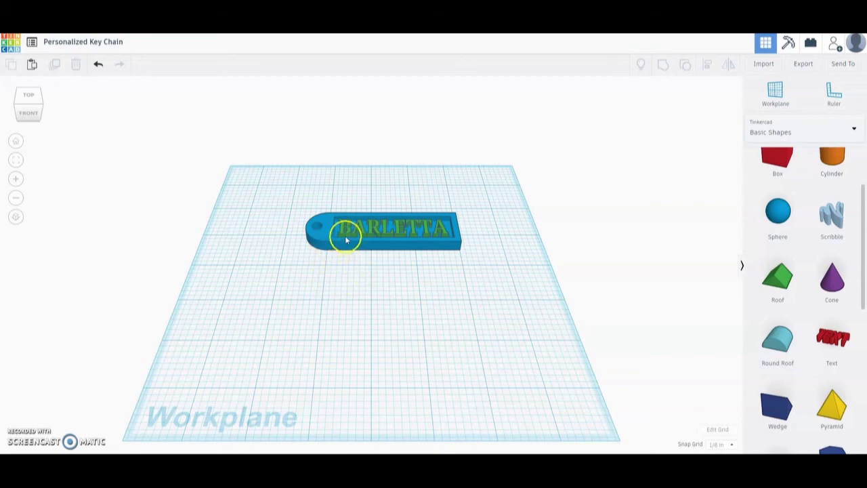
{"action": "left_click_drag", "start_coordinate": [440, 254], "coordinate": [282, 188]}
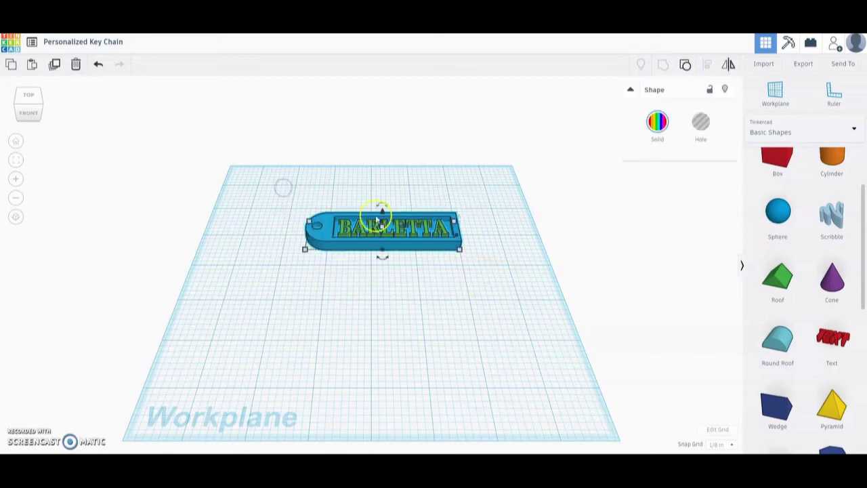
{"action": "left_click", "coordinate": [684, 66]}
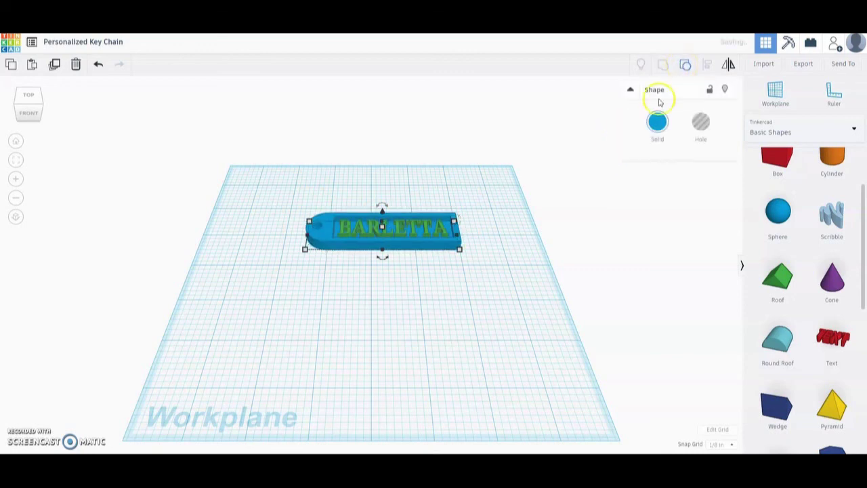
{"action": "left_click", "coordinate": [486, 253]}
{"action": "left_click", "coordinate": [393, 229]}
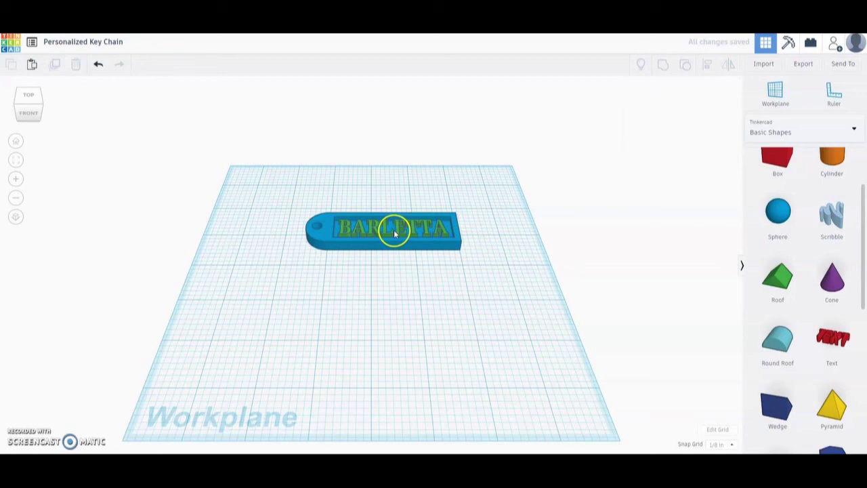
{"action": "left_click", "coordinate": [331, 235]}
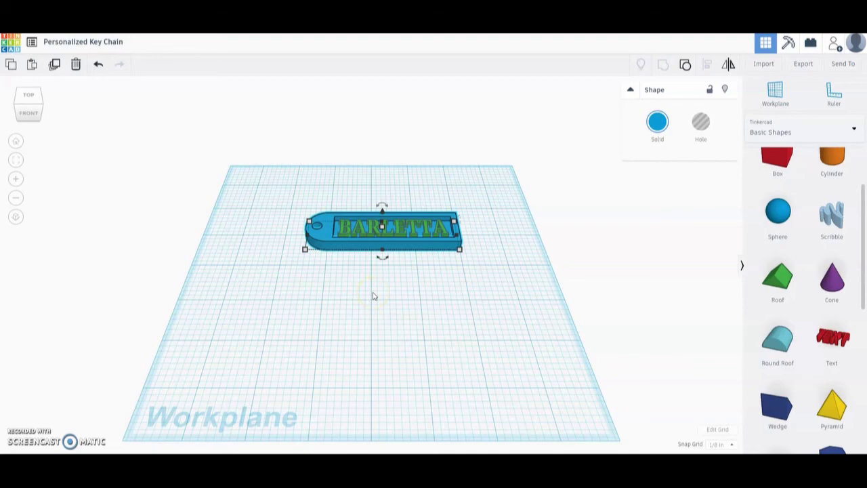
{"action": "left_click", "coordinate": [372, 293]}
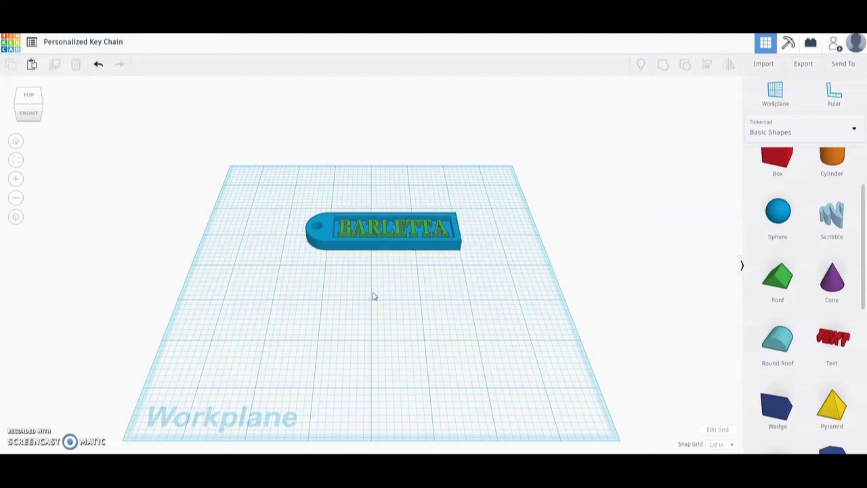
{"action": "left_click_drag", "start_coordinate": [273, 204], "coordinate": [483, 266]}
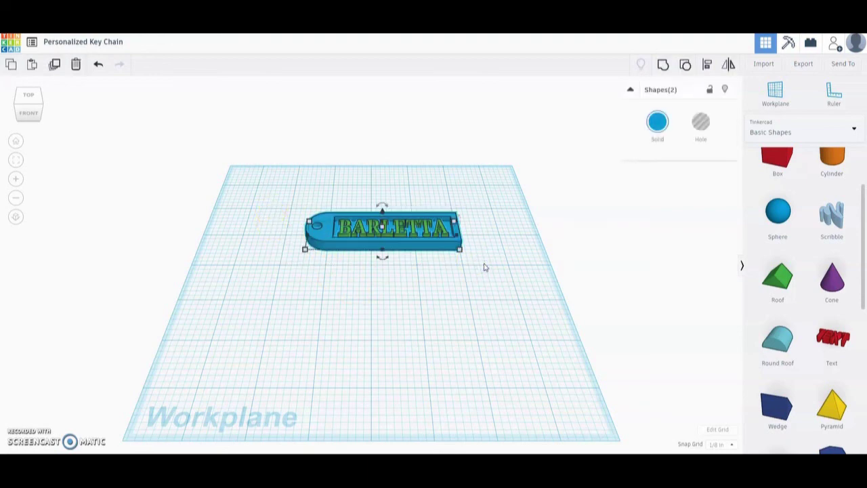
- Duplicate the keychain and move the copy toward the front
{"action": "left_click", "coordinate": [54, 63]}
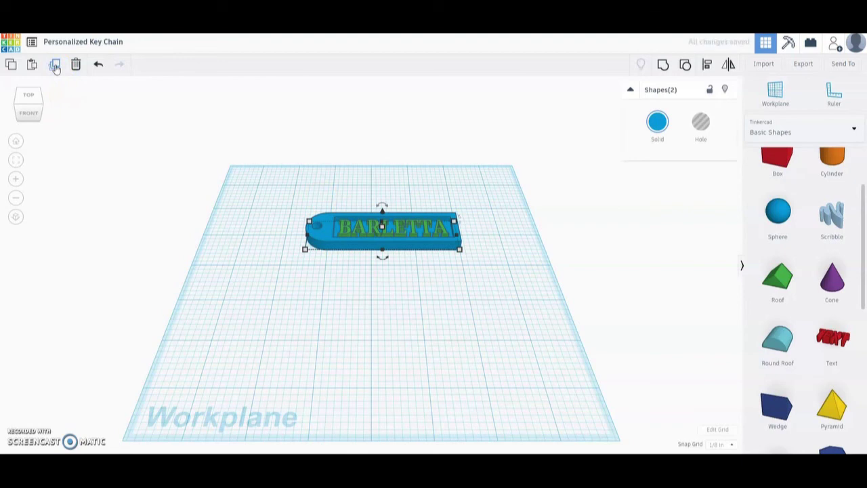
{"action": "key", "text": "Down"}
{"action": "key", "text": "Down"}
{"action": "key", "text": "Down"}
{"action": "key", "text": "Down"}
{"action": "key", "text": "Down"}
{"action": "key", "text": "Down"}
{"action": "key", "text": "Down"}
{"action": "key", "text": "Down"}
{"action": "key", "text": "Down"}
{"action": "key", "text": "Down"}
{"action": "key", "text": "Down"}
{"action": "key", "text": "Down"}
{"action": "key", "text": "Down"}
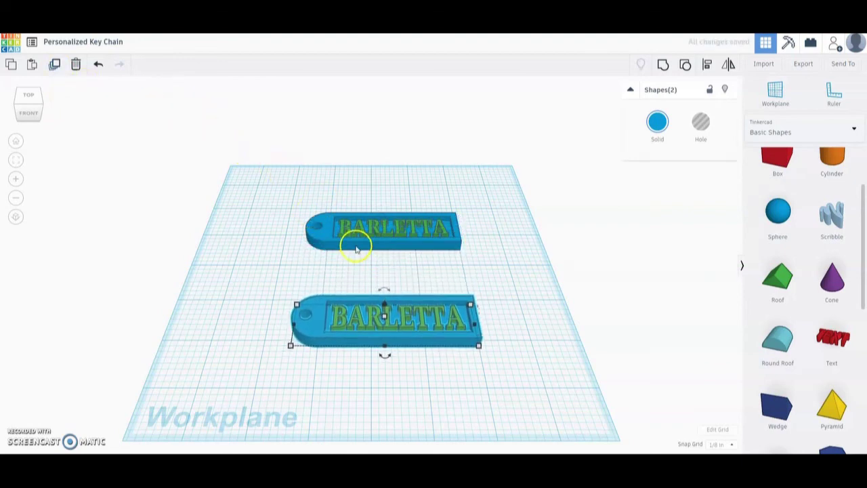
{"action": "left_click", "coordinate": [355, 266]}
- Regroup the back keychain's base and text with Multicolor so the letters stay green
{"action": "left_click_drag", "start_coordinate": [279, 196], "coordinate": [479, 257]}
{"action": "left_click", "coordinate": [662, 63]}
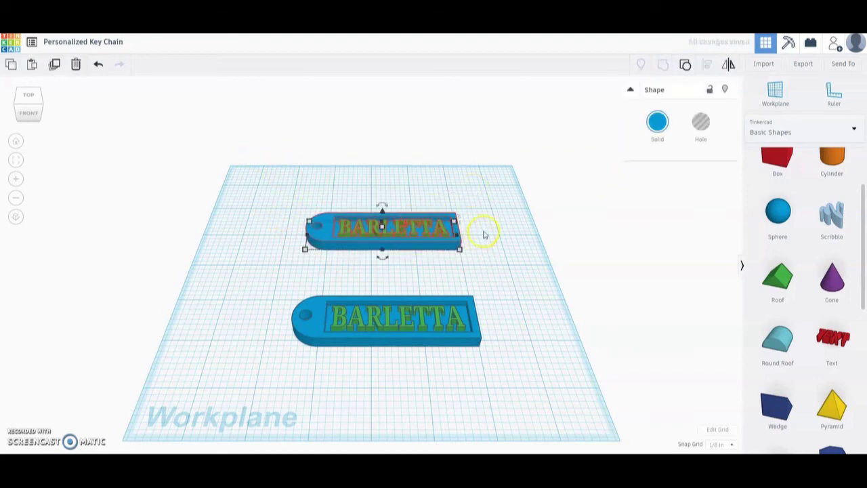
{"action": "left_click", "coordinate": [483, 230]}
{"action": "left_click", "coordinate": [452, 246]}
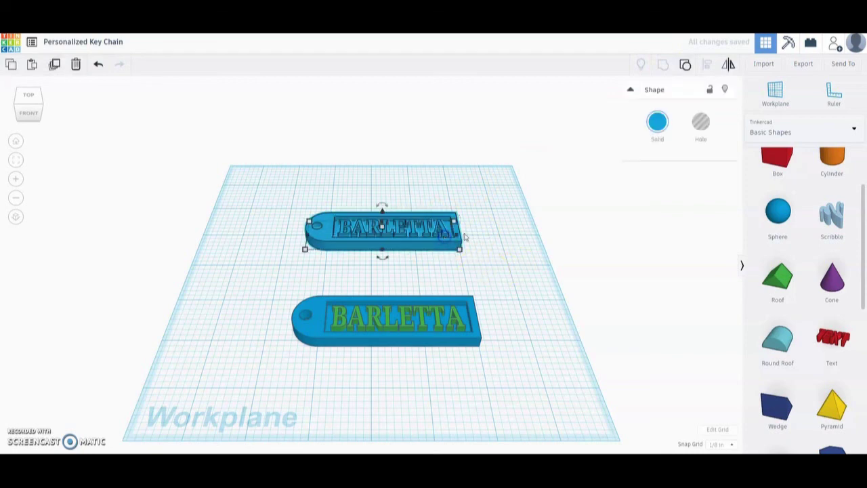
{"action": "left_click", "coordinate": [656, 121]}
{"action": "left_click", "coordinate": [660, 246]}
{"action": "left_click", "coordinate": [501, 265]}
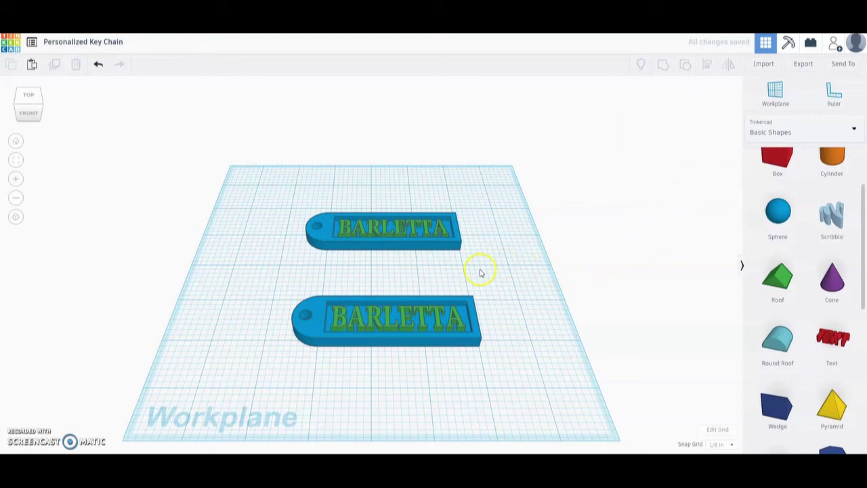
- Make the front keychain's BARLETTA text a hole and adjust its height within the base
{"action": "left_click", "coordinate": [362, 325]}
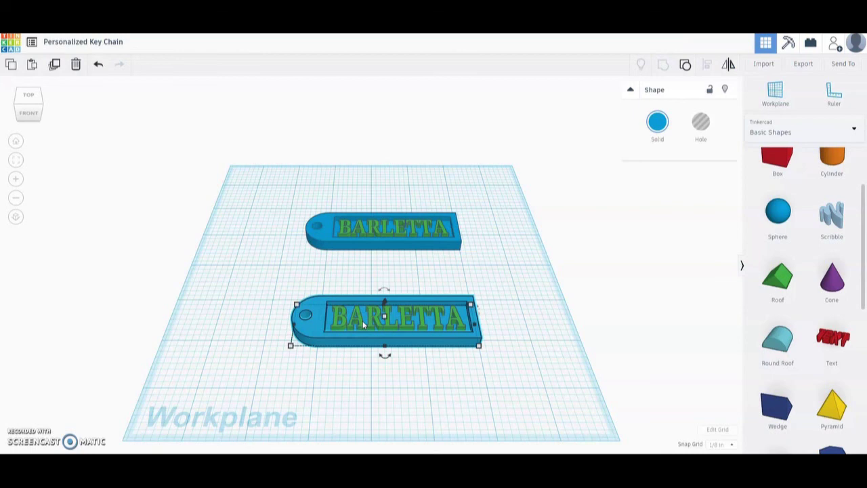
{"action": "left_click", "coordinate": [339, 317]}
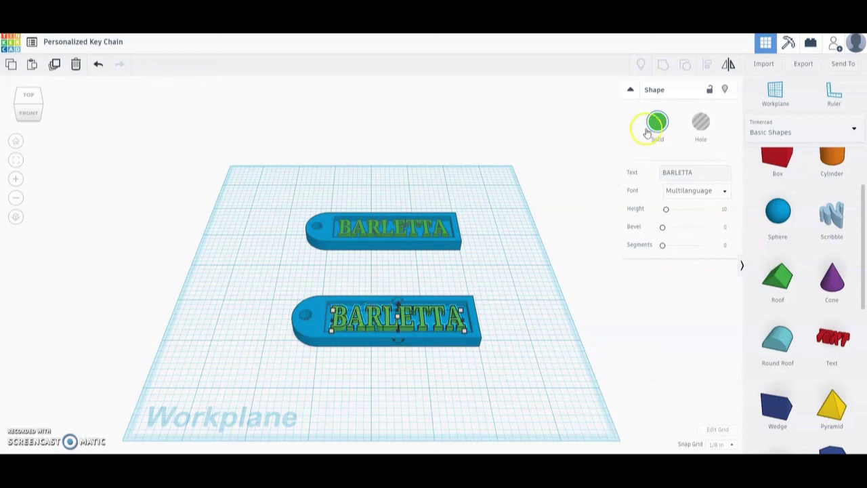
{"action": "left_click", "coordinate": [697, 126]}
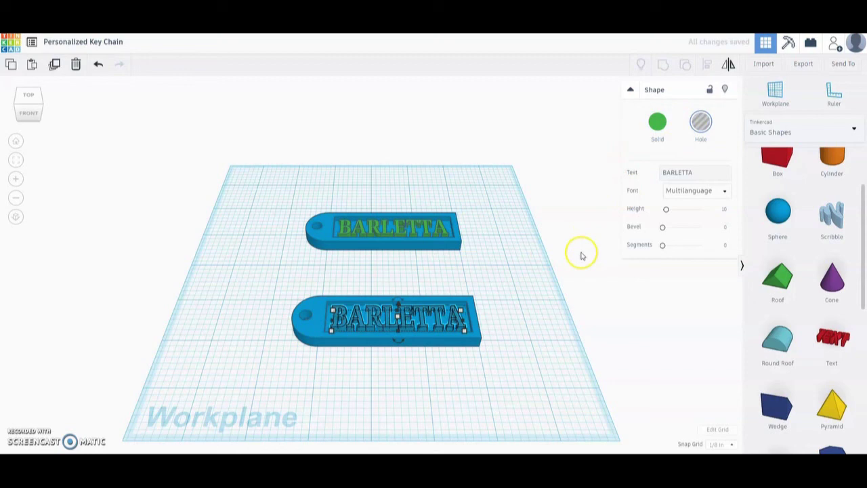
{"action": "left_click", "coordinate": [31, 114]}
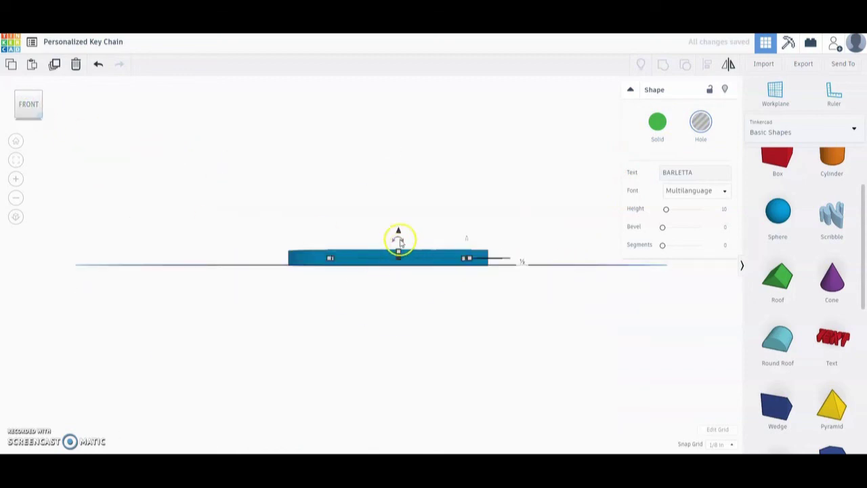
{"action": "mouse_move", "coordinate": [398, 231]}
{"action": "left_mouse_down"}
{"action": "mouse_move", "coordinate": [398, 220]}
{"action": "mouse_move", "coordinate": [400, 239]}
{"action": "left_mouse_up"}
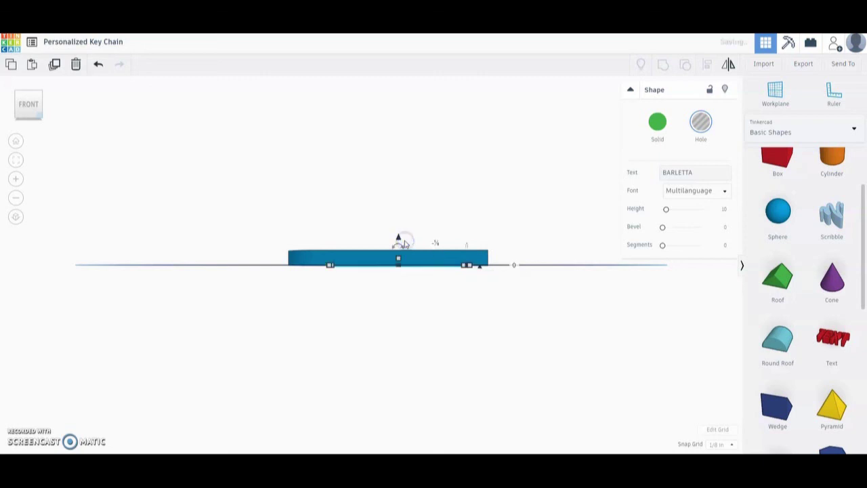
{"action": "left_click", "coordinate": [16, 140]}
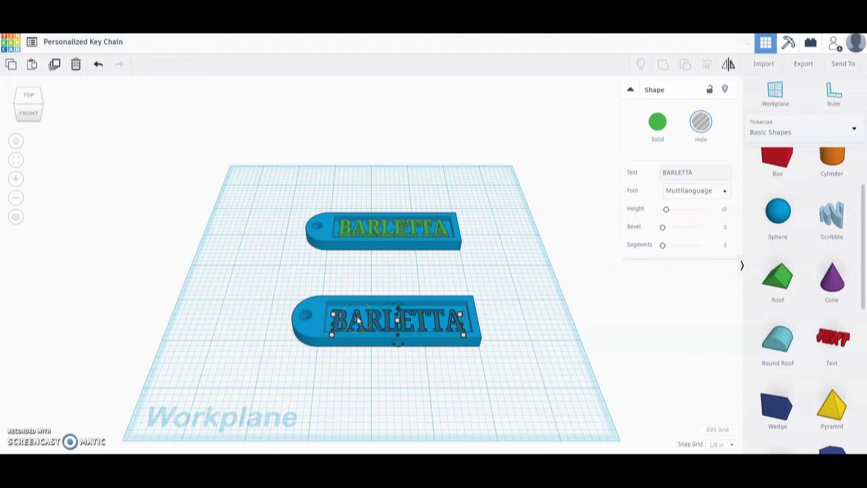
- Group the front base with the hole text to engrave BARLETTA
{"action": "left_click", "coordinate": [472, 390]}
{"action": "left_click_drag", "start_coordinate": [261, 279], "coordinate": [519, 363]}
{"action": "left_click", "coordinate": [663, 63]}
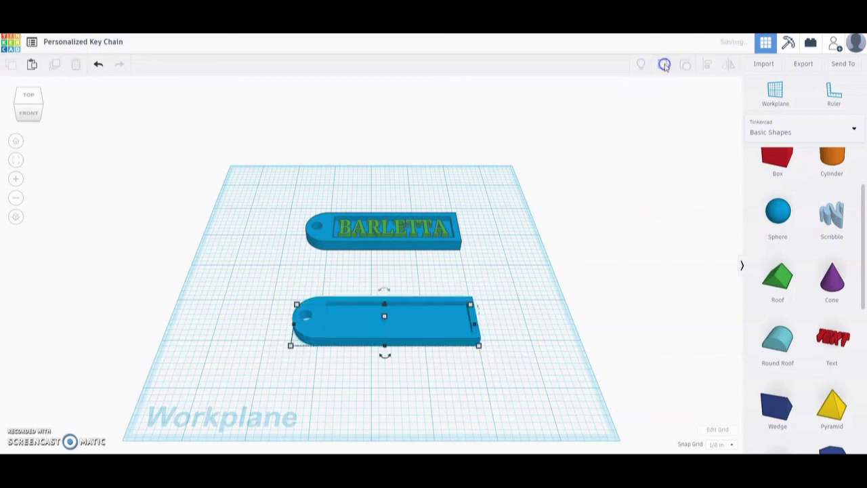
{"action": "left_click", "coordinate": [535, 348]}
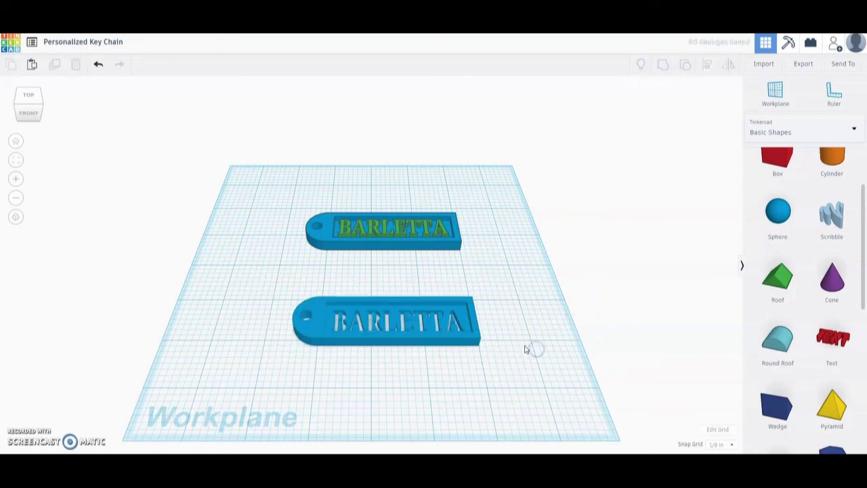